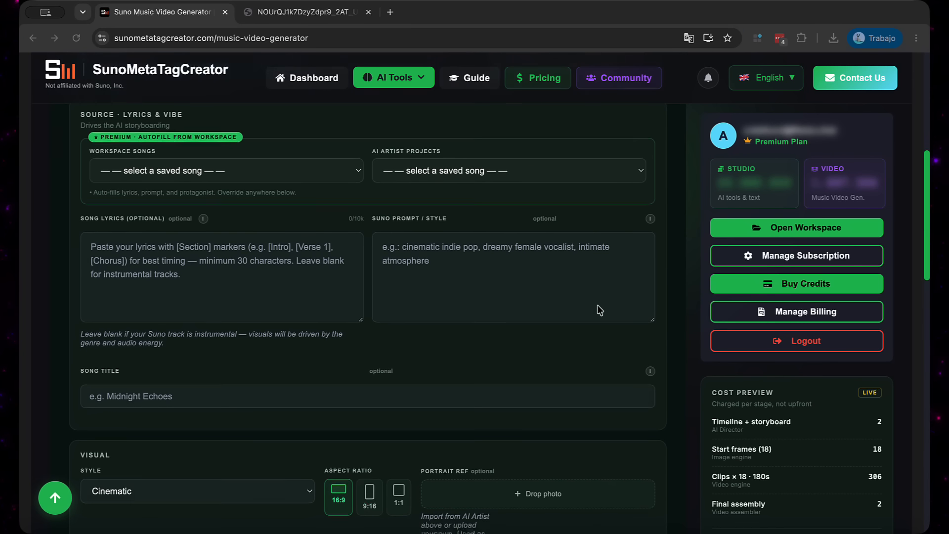
Close the extra browser tab and look through the music video generator's mode cards, song source fields and visual settings
{"action": "left_click", "coordinate": [368, 16]}
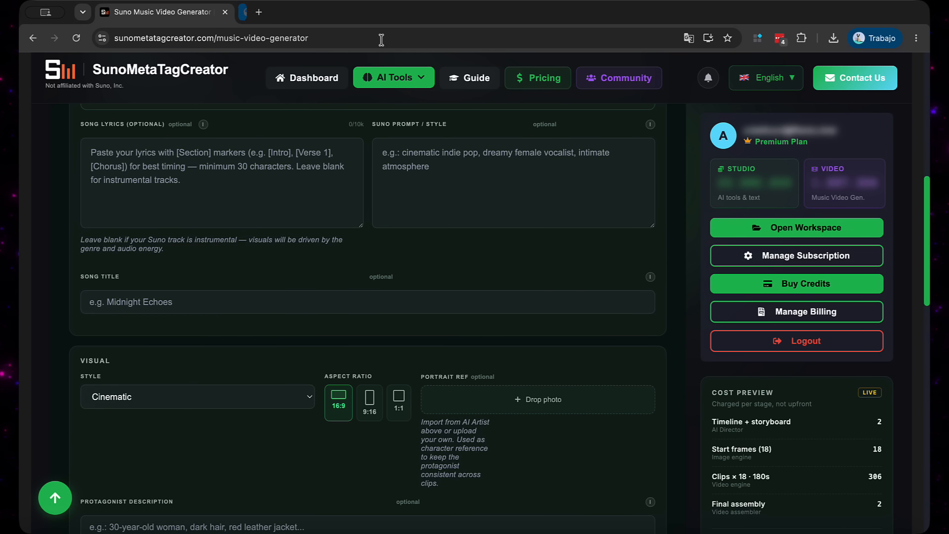
{"action": "scroll", "coordinate": [575, 287], "scroll_direction": "down", "scroll_amount": 7}
{"action": "scroll", "coordinate": [575, 287], "scroll_direction": "up", "scroll_amount": 12}
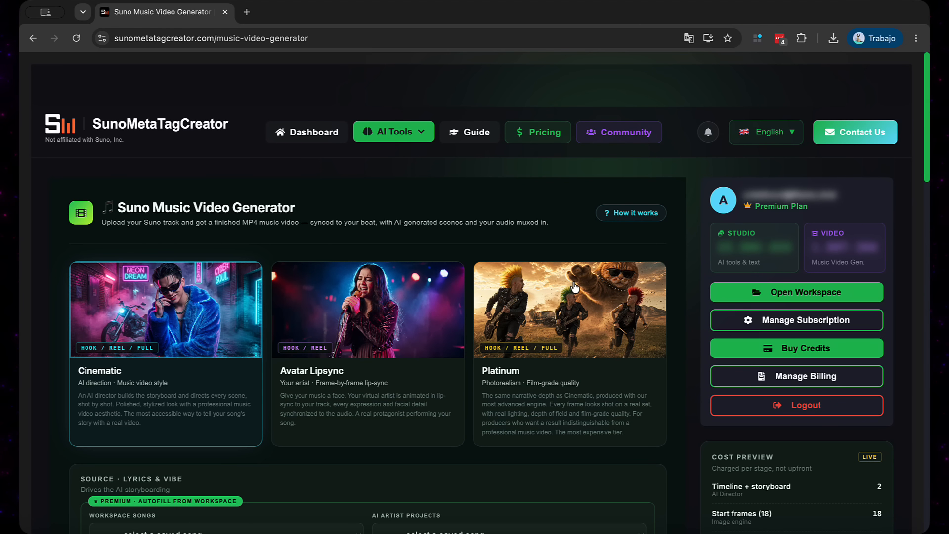
{"action": "scroll", "coordinate": [388, 252], "scroll_direction": "down", "scroll_amount": 3}
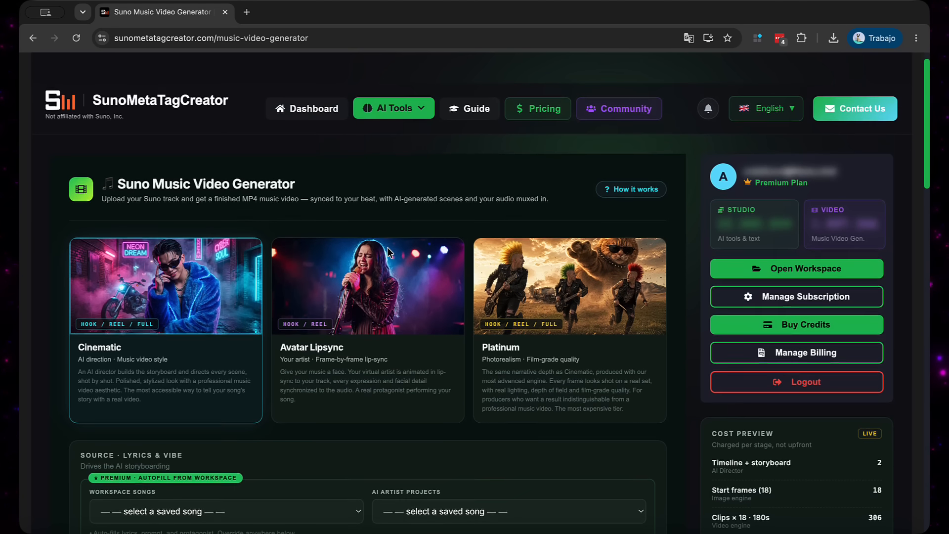
{"action": "scroll", "coordinate": [366, 245], "scroll_direction": "down", "scroll_amount": 2}
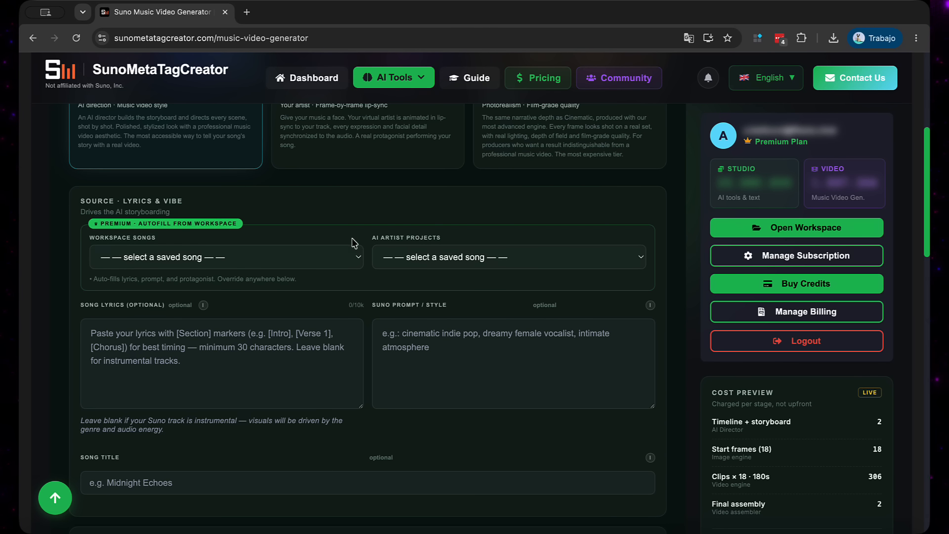
{"action": "scroll", "coordinate": [354, 243], "scroll_direction": "up", "scroll_amount": 5}
{"action": "scroll", "coordinate": [352, 245], "scroll_direction": "down", "scroll_amount": 3}
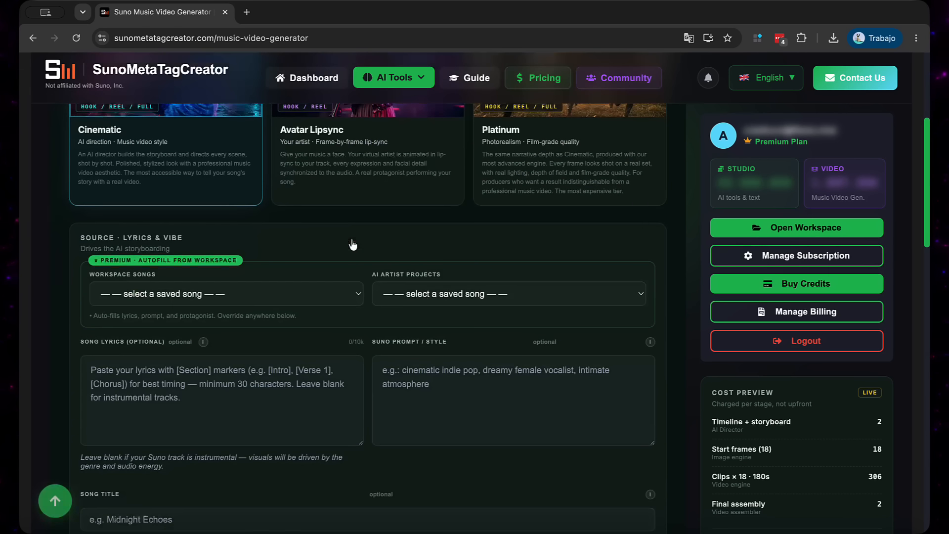
{"action": "scroll", "coordinate": [353, 245], "scroll_direction": "down", "scroll_amount": 10}
{"action": "scroll", "coordinate": [354, 243], "scroll_direction": "up", "scroll_amount": 5}
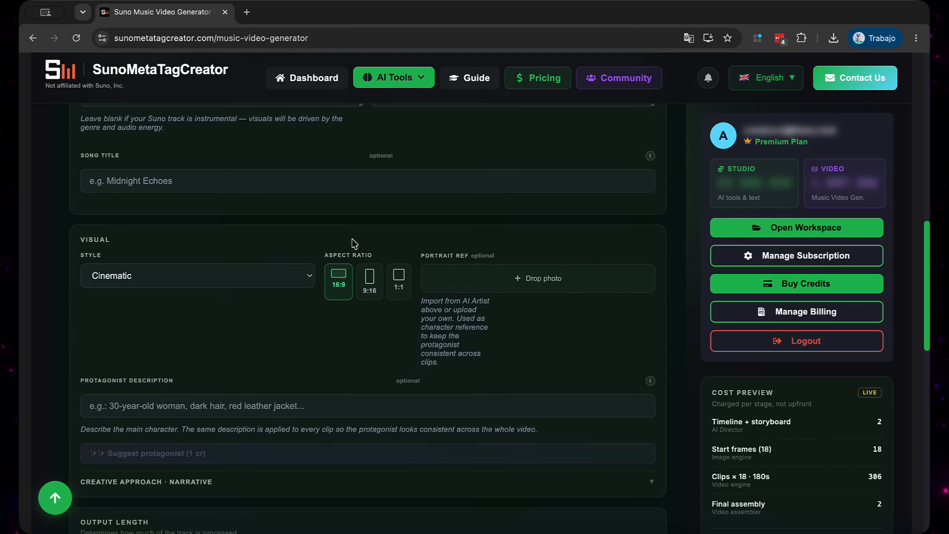
{"action": "scroll", "coordinate": [354, 243], "scroll_direction": "up", "scroll_amount": 5}
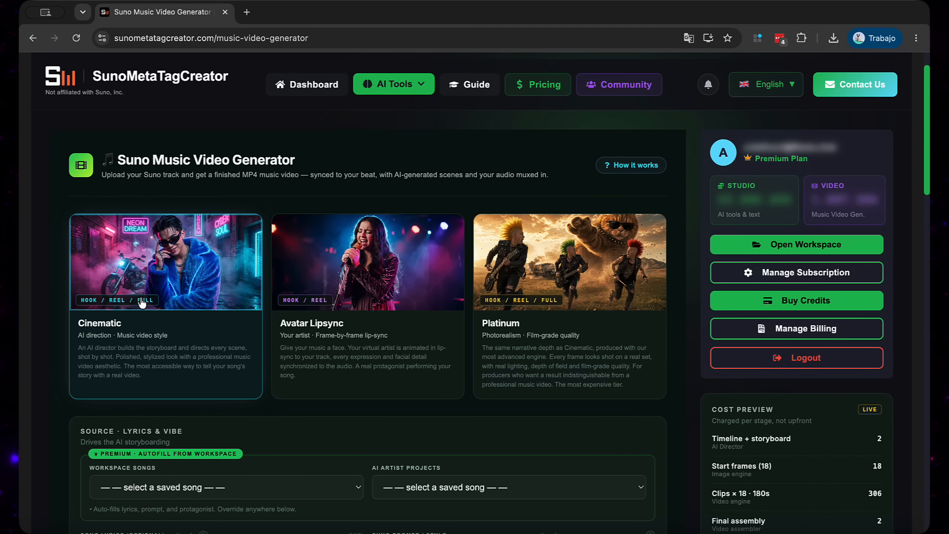
Try the Avatar Lipsync, Platinum and Cinematic video modes in turn to compare their cost previews
{"action": "left_click", "coordinate": [414, 267]}
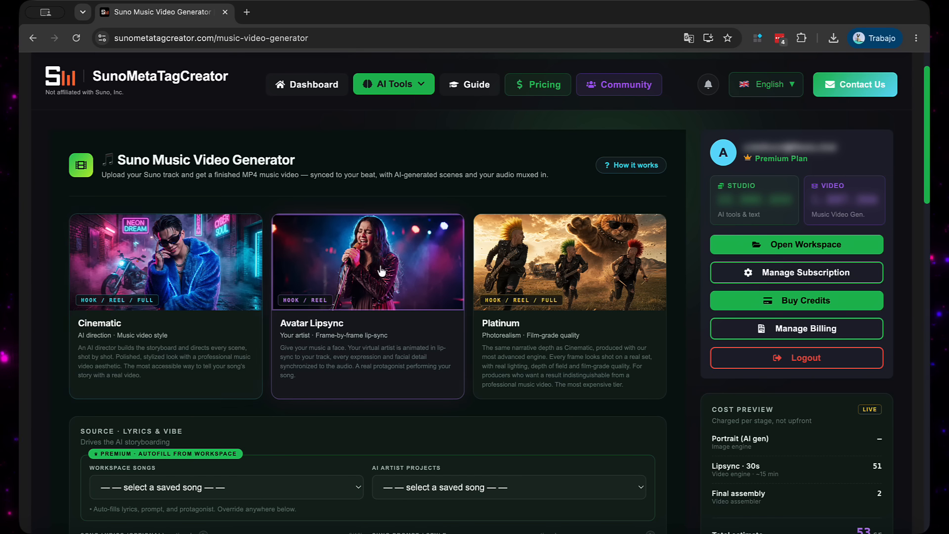
{"action": "left_click", "coordinate": [503, 278]}
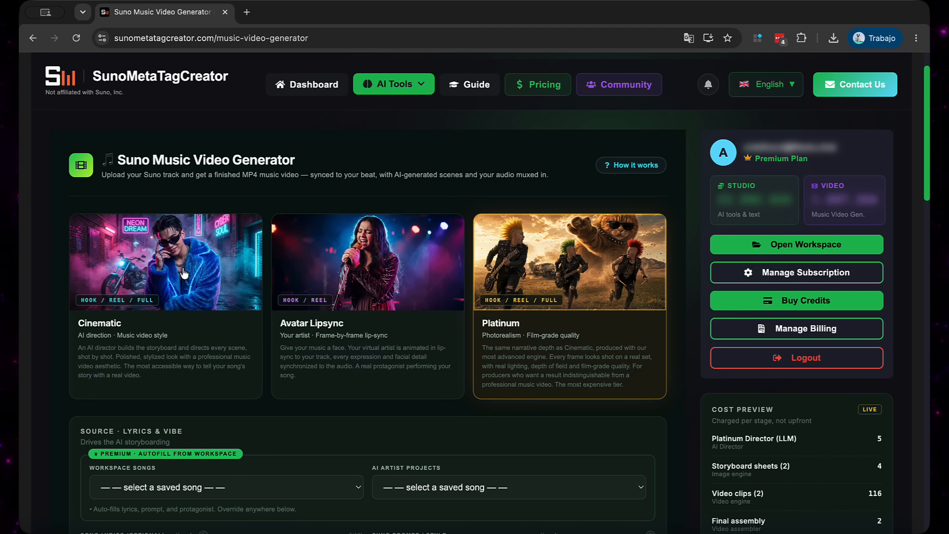
{"action": "left_click", "coordinate": [100, 275]}
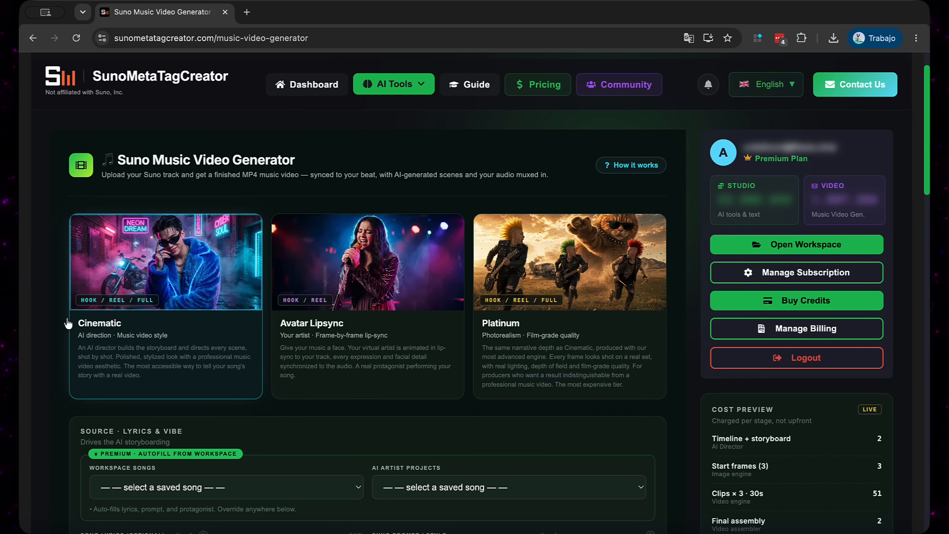
{"action": "scroll", "coordinate": [240, 274], "scroll_direction": "down", "scroll_amount": 2}
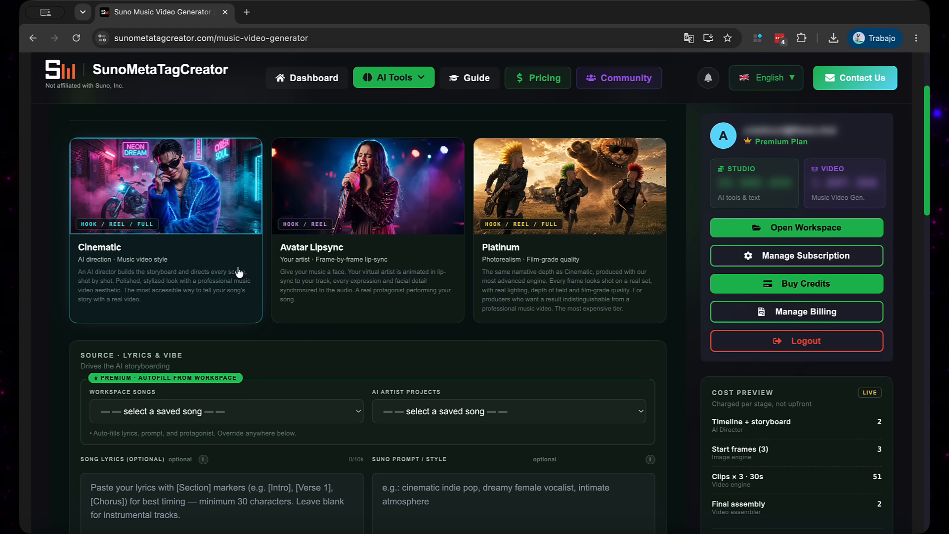
{"action": "left_click", "coordinate": [359, 243]}
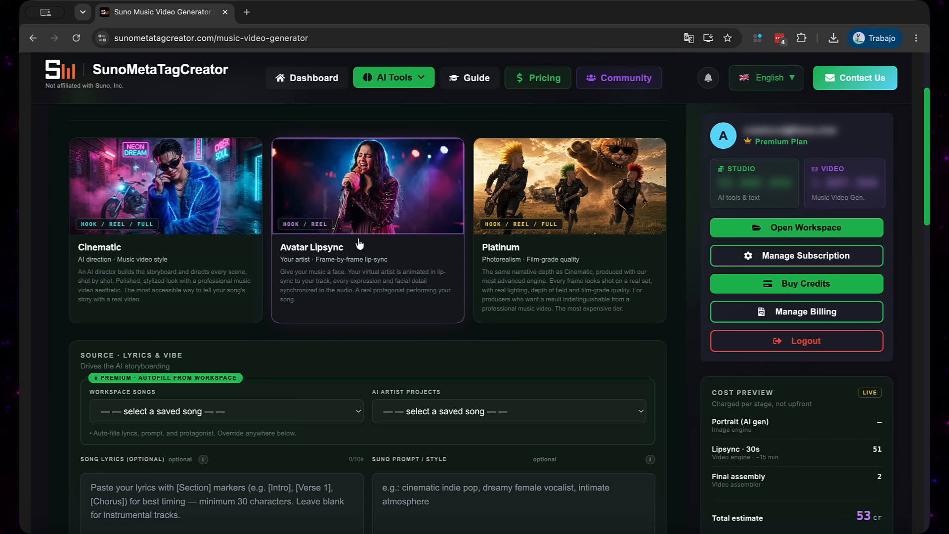
{"action": "left_click", "coordinate": [527, 236]}
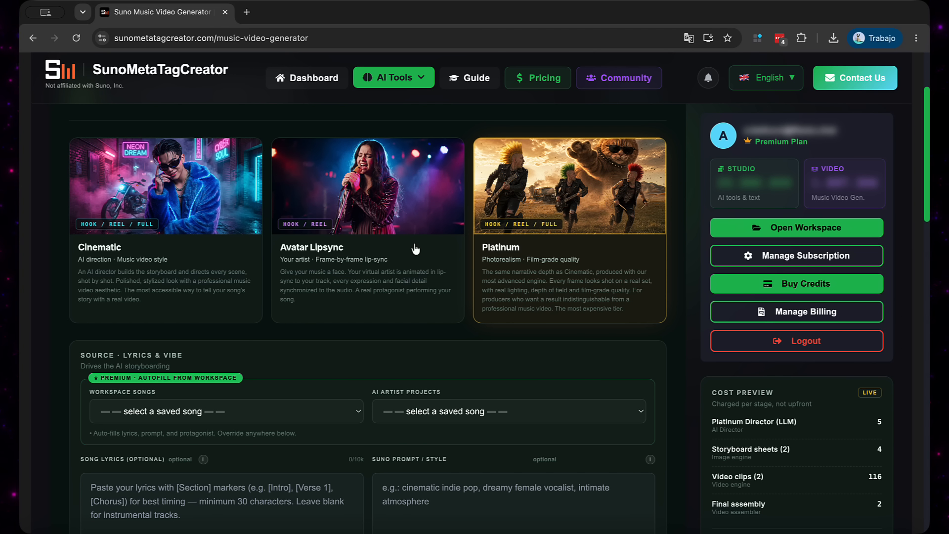
{"action": "scroll", "coordinate": [328, 286], "scroll_direction": "down", "scroll_amount": 3}
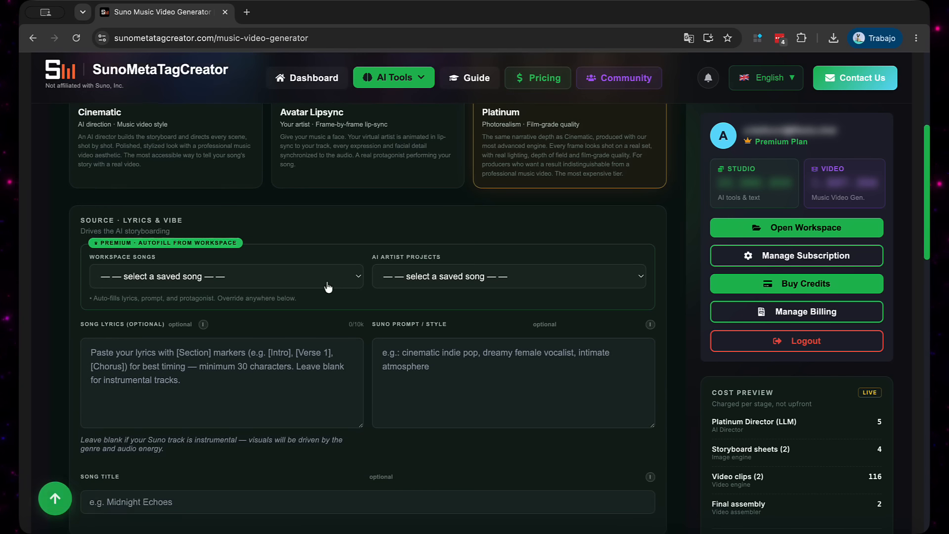
{"action": "scroll", "coordinate": [327, 287], "scroll_direction": "up", "scroll_amount": 4}
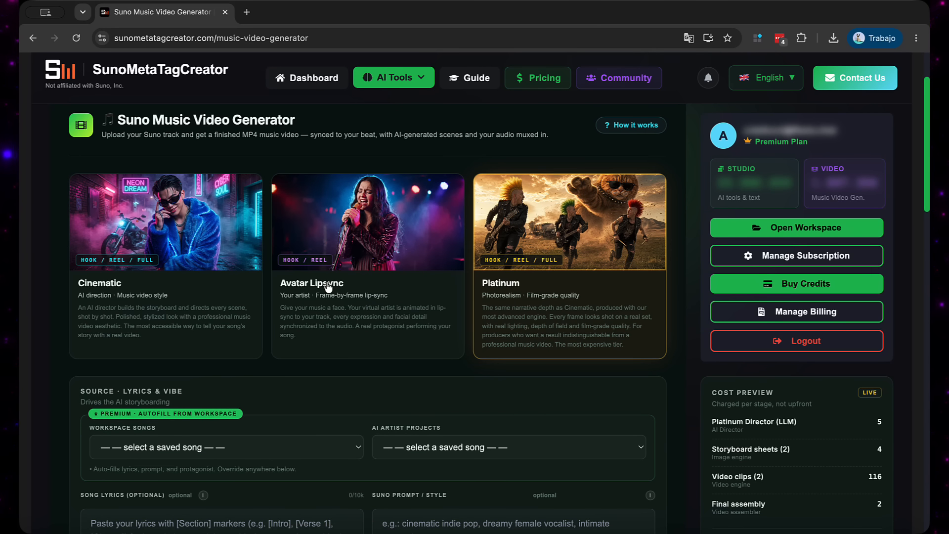
{"action": "scroll", "coordinate": [327, 287], "scroll_direction": "down", "scroll_amount": 1}
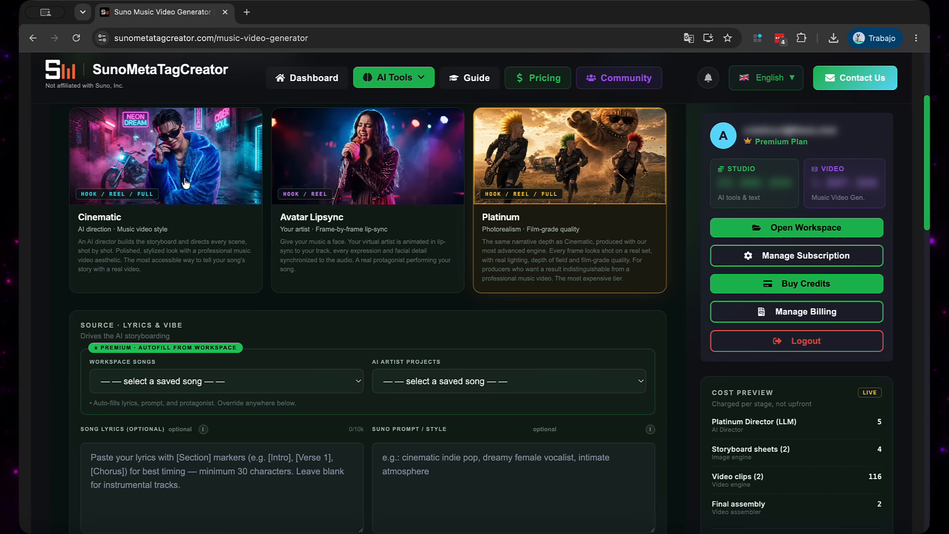
Choose the Cinematic video mode and load the saved workspace song "Velvet Bruise"
{"action": "left_click", "coordinate": [165, 204]}
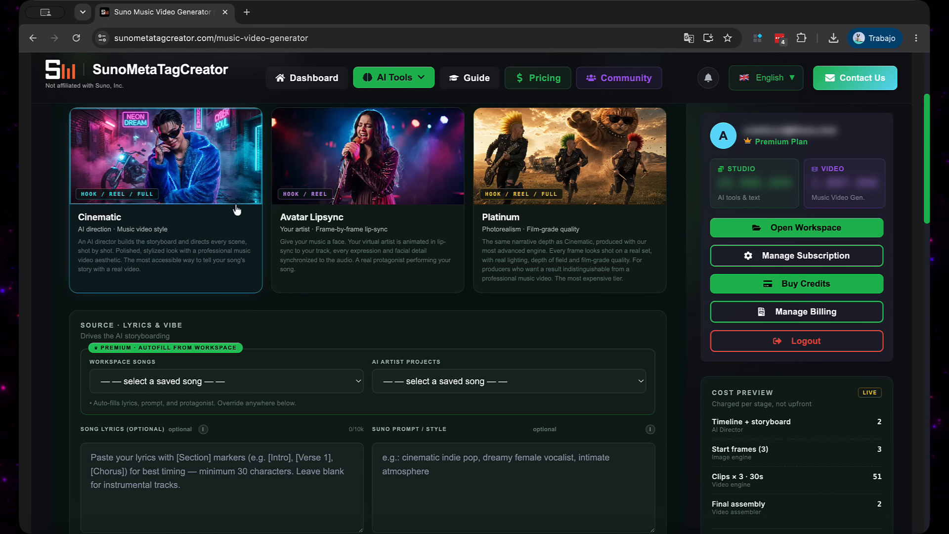
{"action": "left_click", "coordinate": [237, 385]}
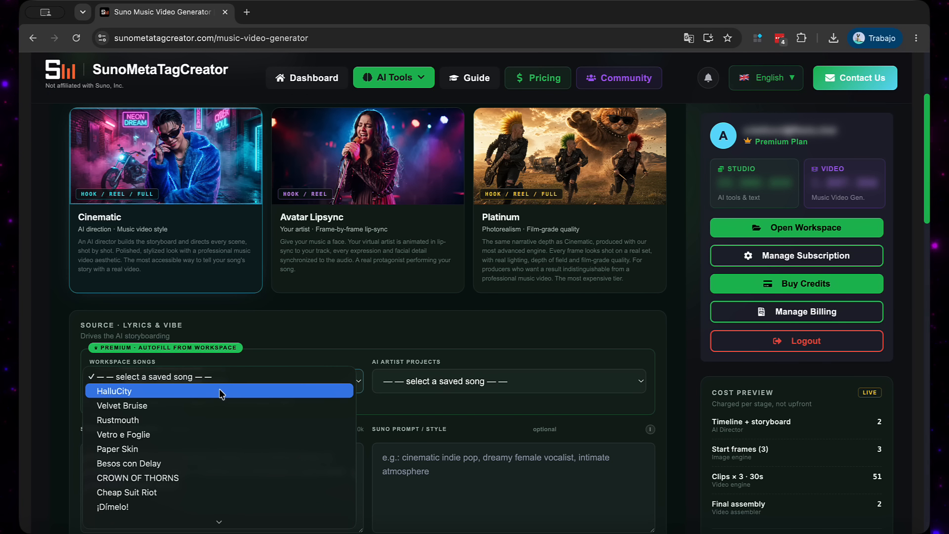
{"action": "left_click", "coordinate": [194, 406]}
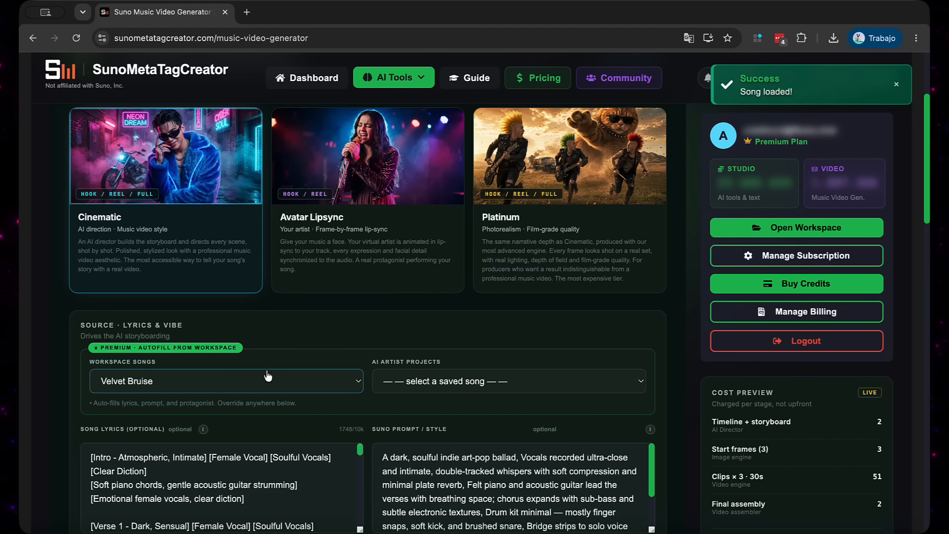
Review the autofilled lyrics, style prompt and song title for "Velvet Bruise", including the list of saved workspace songs
{"action": "scroll", "coordinate": [268, 376], "scroll_direction": "down", "scroll_amount": 4}
{"action": "scroll", "coordinate": [267, 370], "scroll_direction": "down", "scroll_amount": 4}
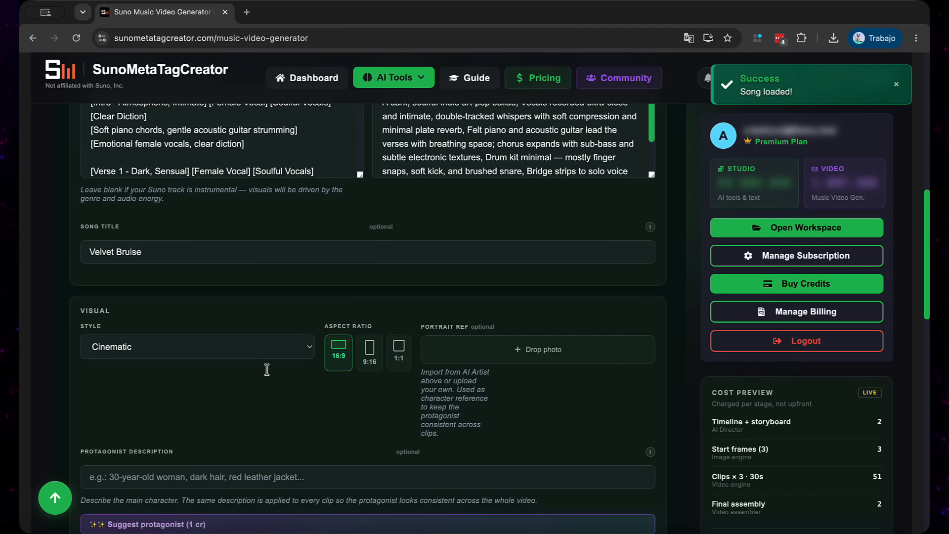
{"action": "scroll", "coordinate": [267, 369], "scroll_direction": "up", "scroll_amount": 6}
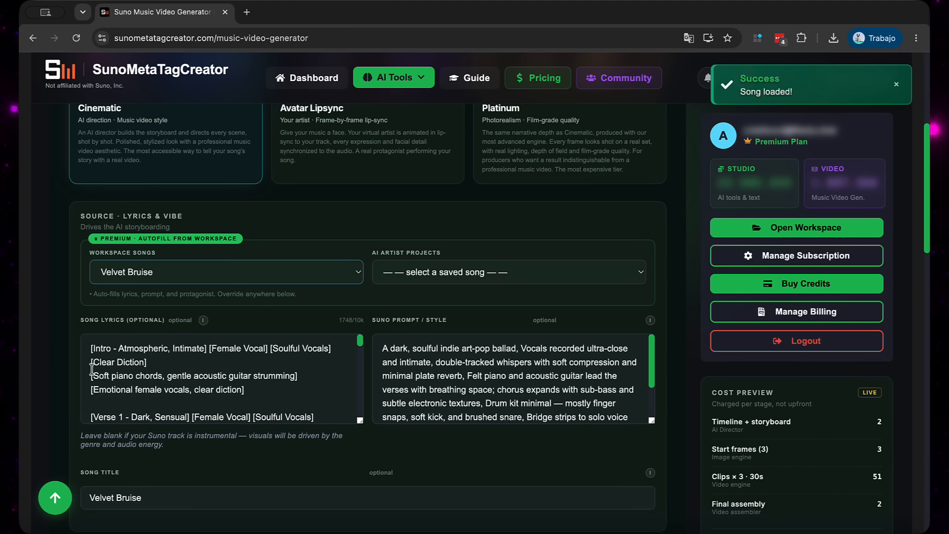
{"action": "left_click_drag", "start_coordinate": [91, 348], "coordinate": [336, 350]}
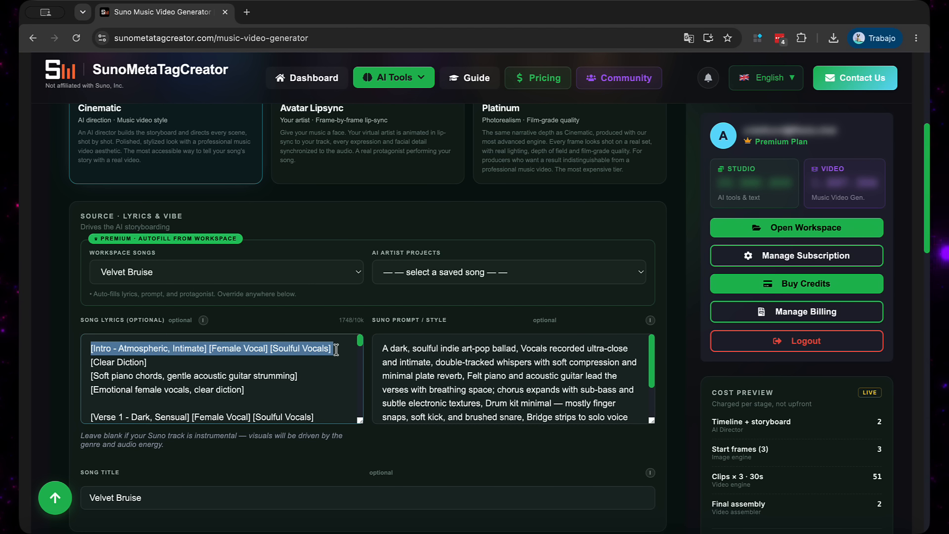
{"action": "left_click", "coordinate": [207, 275]}
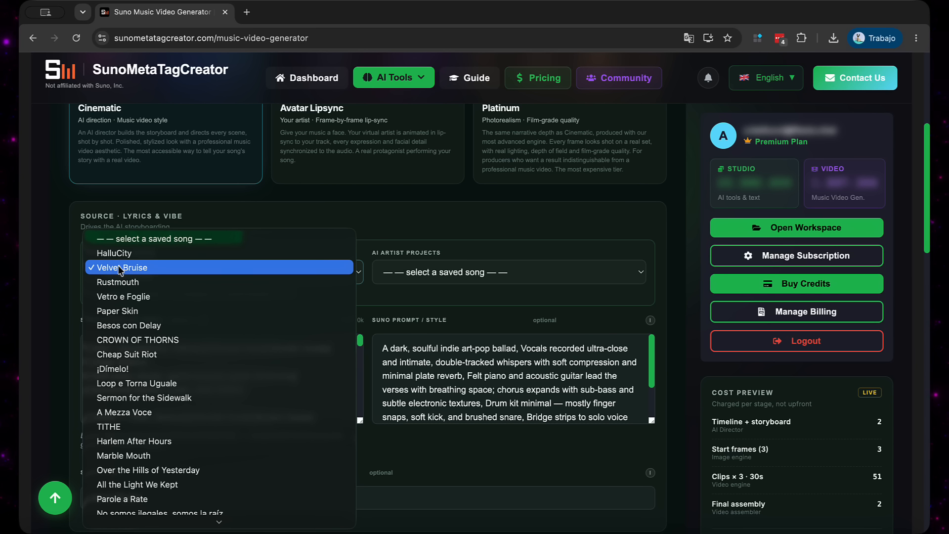
{"action": "left_click", "coordinate": [463, 252]}
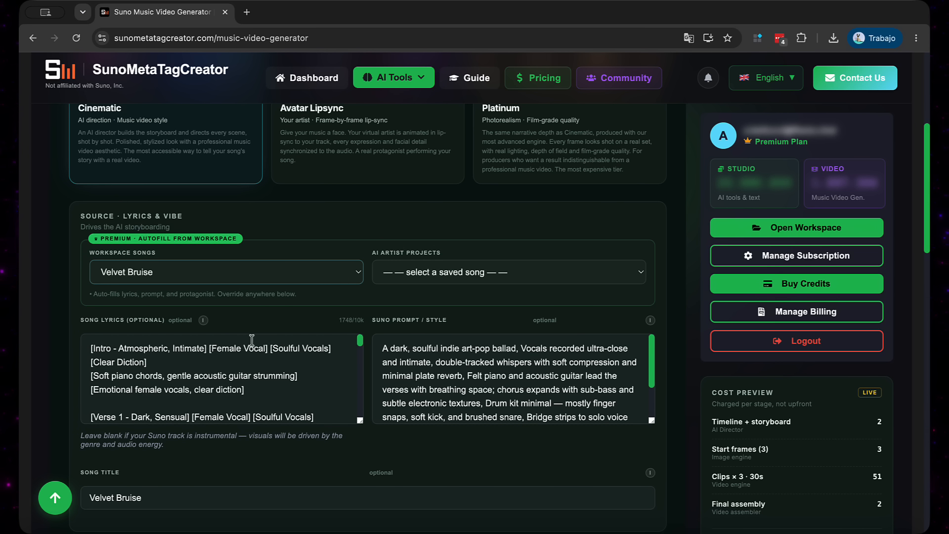
{"action": "left_click_drag", "start_coordinate": [93, 347], "coordinate": [337, 348]}
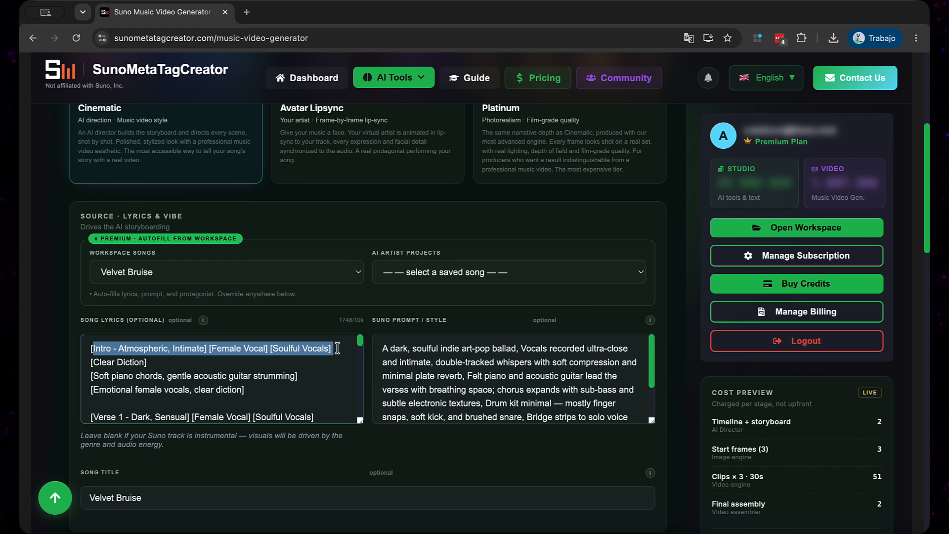
{"action": "left_click", "coordinate": [337, 348]}
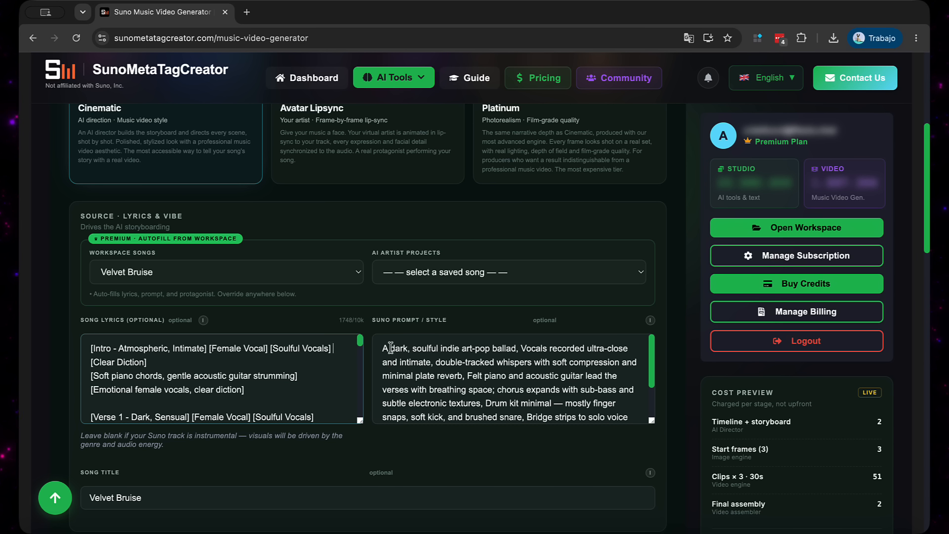
{"action": "left_click_drag", "start_coordinate": [382, 348], "coordinate": [454, 408]}
{"action": "left_click", "coordinate": [454, 409]}
{"action": "scroll", "coordinate": [454, 410], "scroll_direction": "up", "scroll_amount": 1}
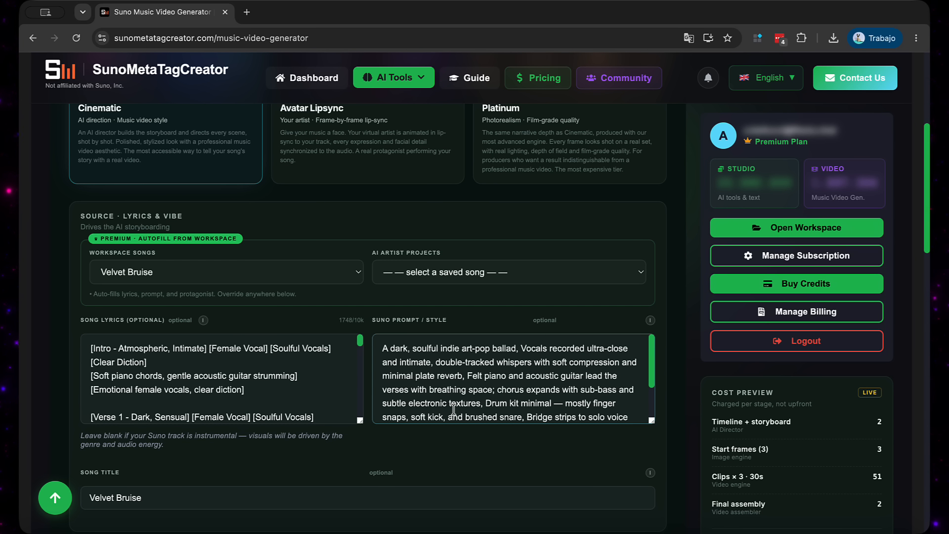
Examine the available visual styles and keep Cinematic as the video's style
{"action": "scroll", "coordinate": [437, 301], "scroll_direction": "down", "scroll_amount": 5}
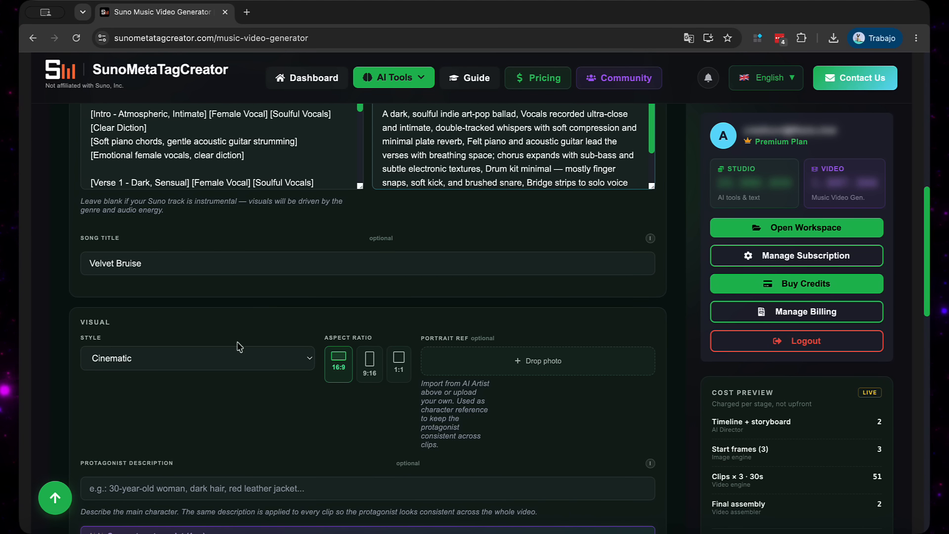
{"action": "scroll", "coordinate": [219, 415], "scroll_direction": "down", "scroll_amount": 1}
{"action": "scroll", "coordinate": [219, 415], "scroll_direction": "down", "scroll_amount": 1}
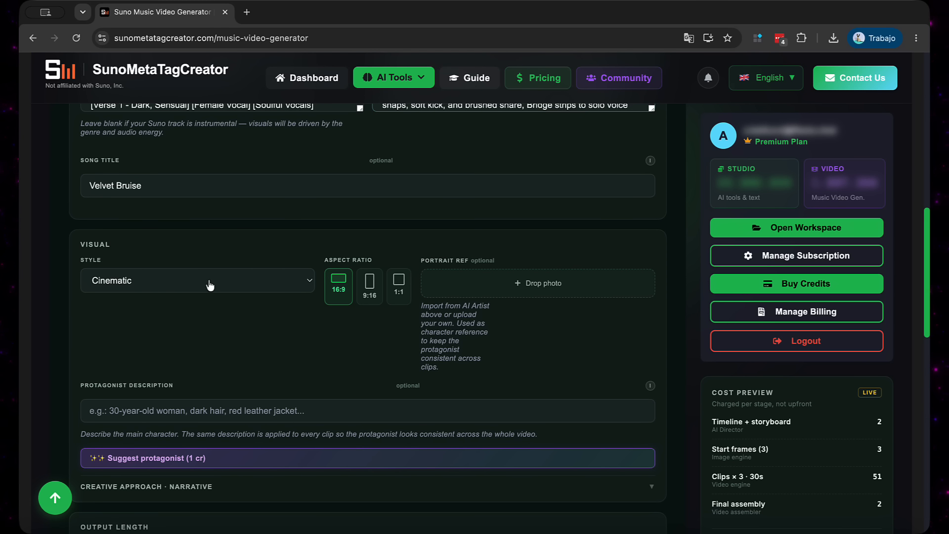
{"action": "left_click", "coordinate": [210, 285]}
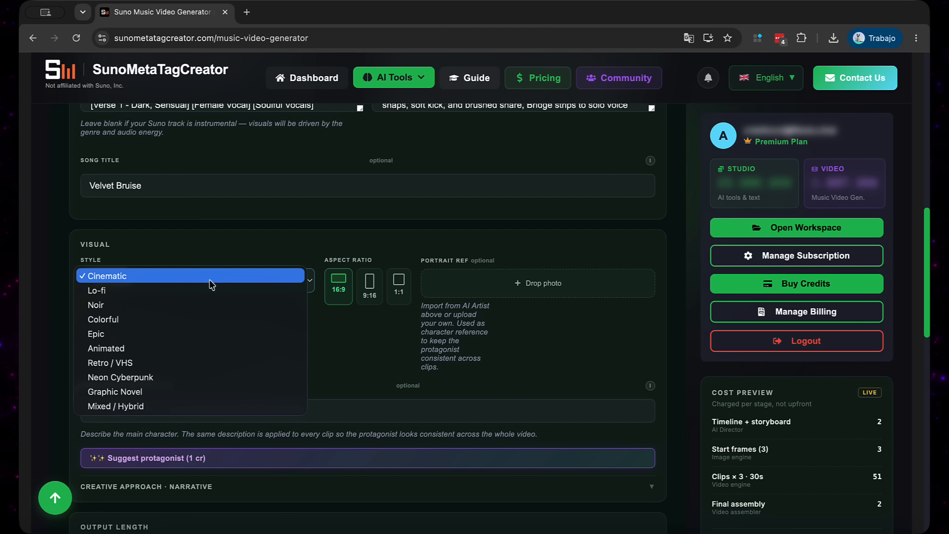
{"action": "left_click", "coordinate": [210, 283]}
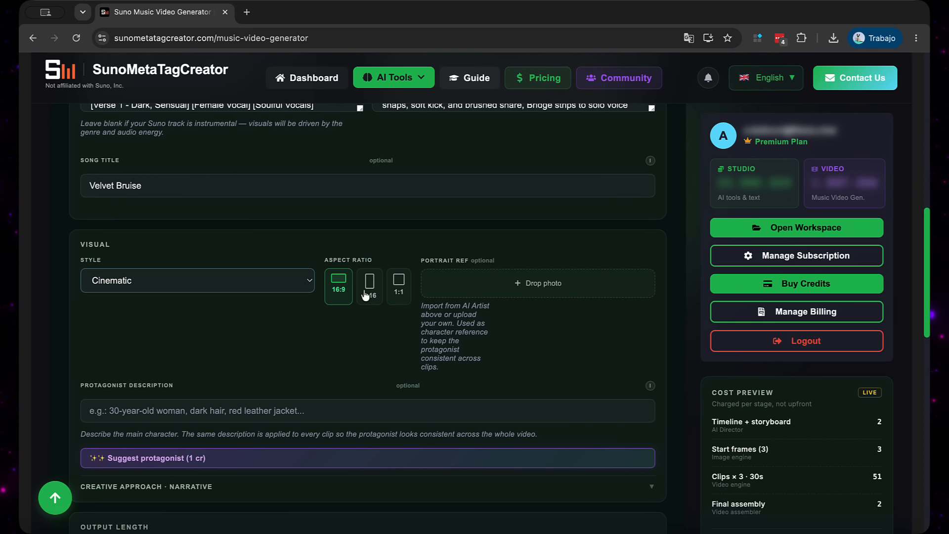
{"action": "left_click", "coordinate": [156, 279]}
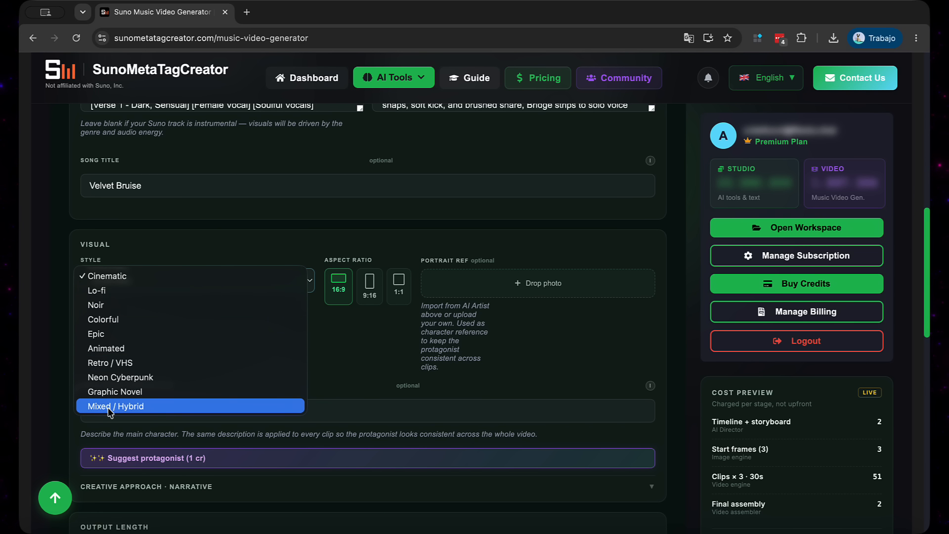
{"action": "left_click", "coordinate": [113, 277]}
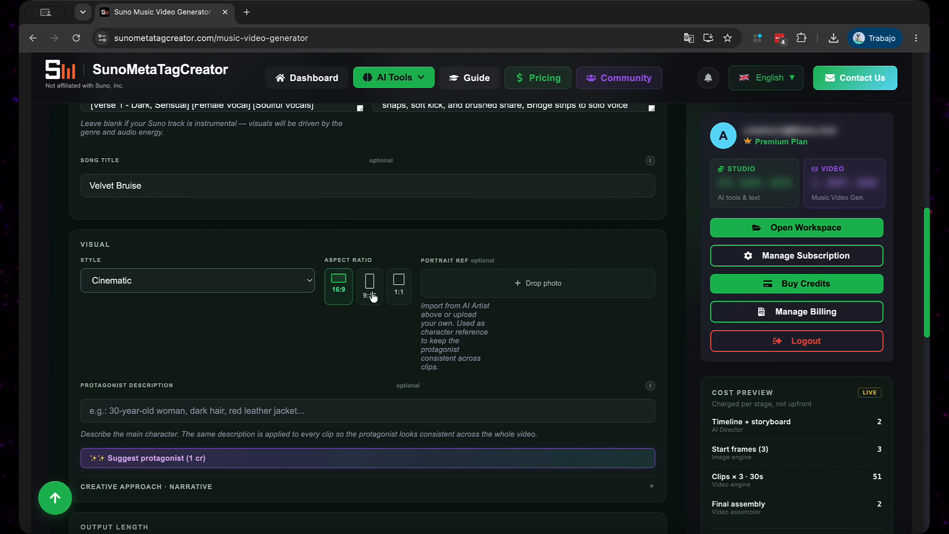
Try the 9:16 and 1:1 aspect ratios for the video and return to 16:9
{"action": "left_click", "coordinate": [372, 294]}
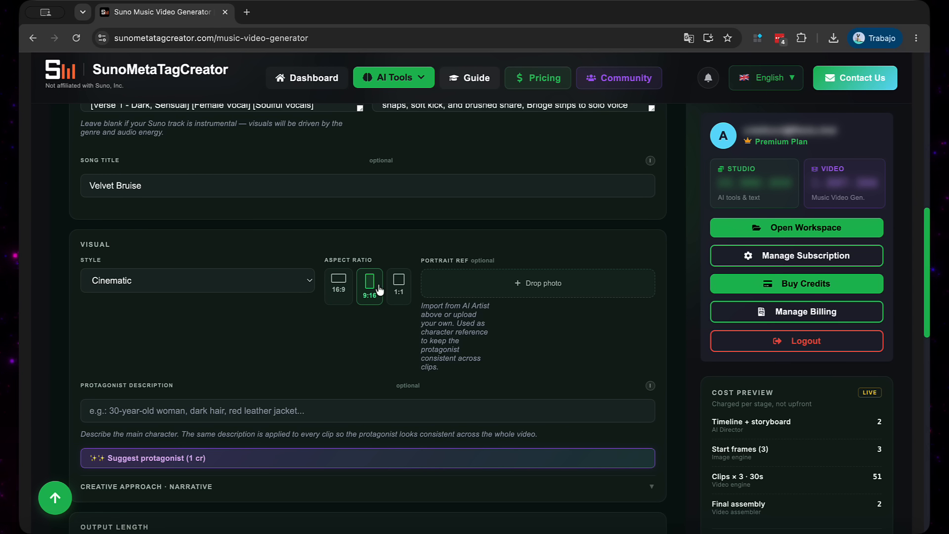
{"action": "left_click", "coordinate": [398, 284]}
{"action": "left_click", "coordinate": [330, 291]}
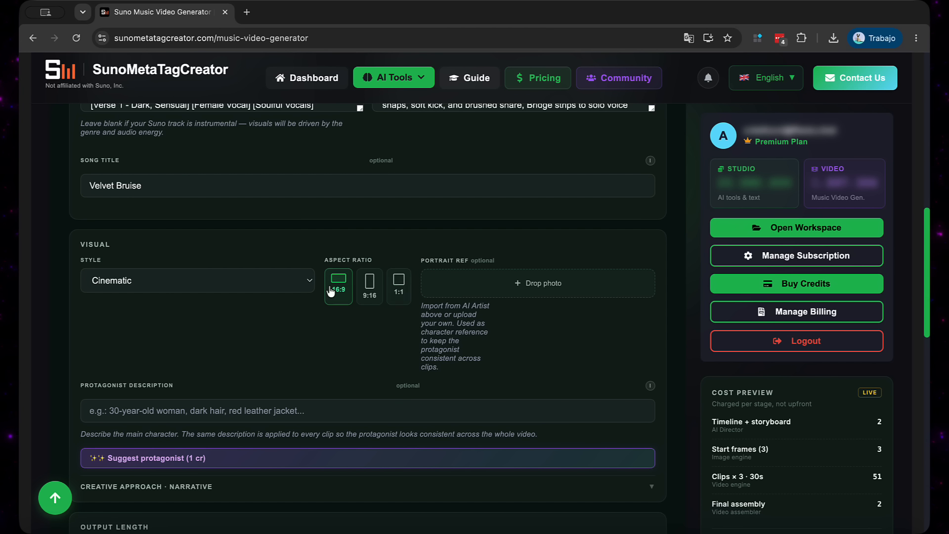
Generate an AI-suggested protagonist description for the video and review its text
{"action": "scroll", "coordinate": [329, 292], "scroll_direction": "down", "scroll_amount": 2}
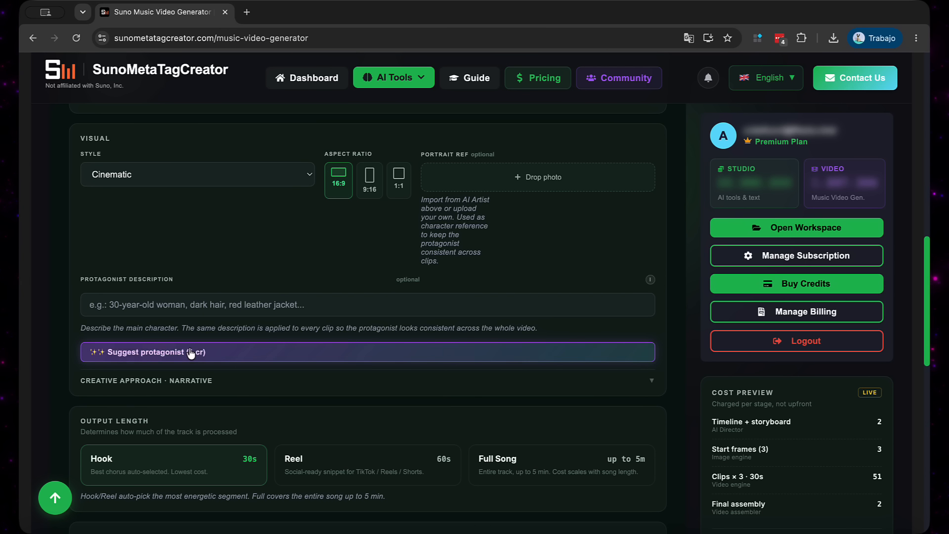
{"action": "left_click", "coordinate": [150, 305]}
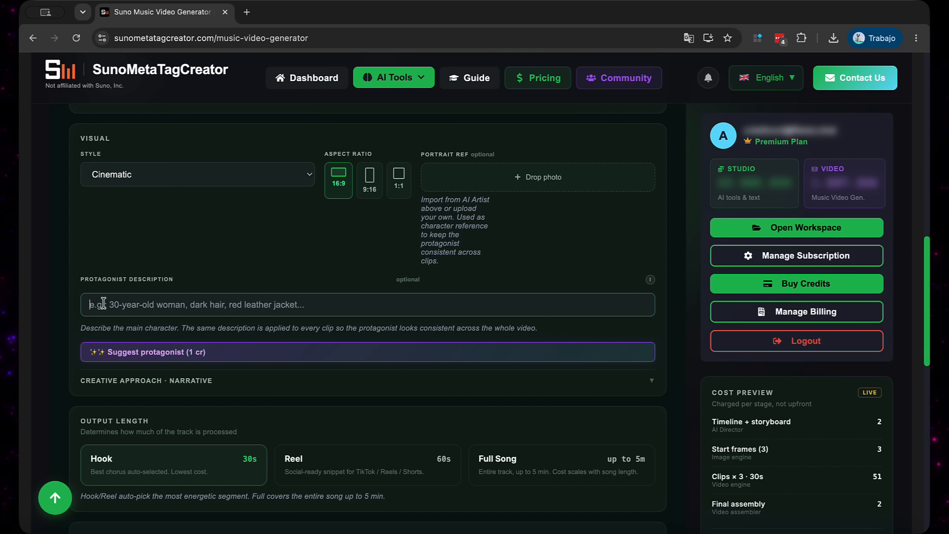
{"action": "left_click", "coordinate": [157, 357]}
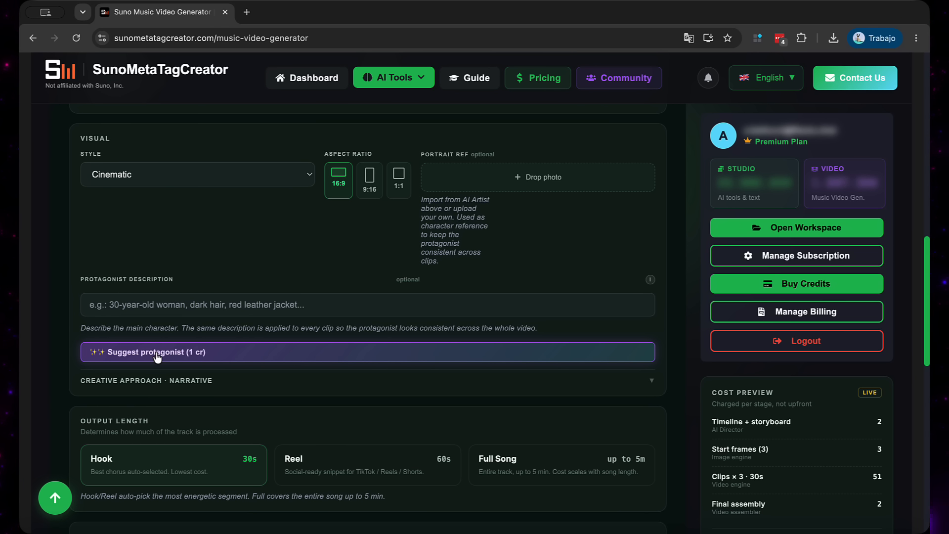
{"action": "left_click", "coordinate": [157, 355]}
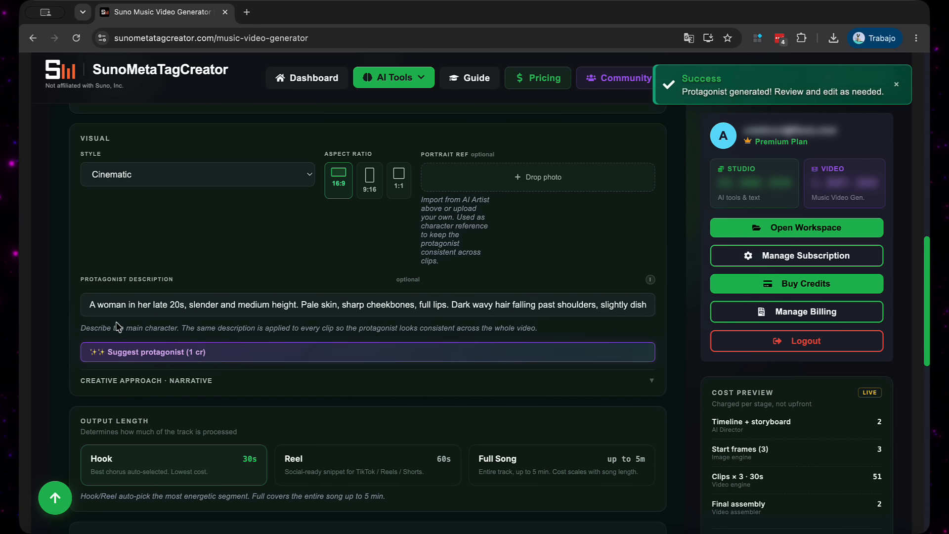
{"action": "left_click_drag", "start_coordinate": [84, 303], "coordinate": [660, 313]}
{"action": "left_click", "coordinate": [606, 276]}
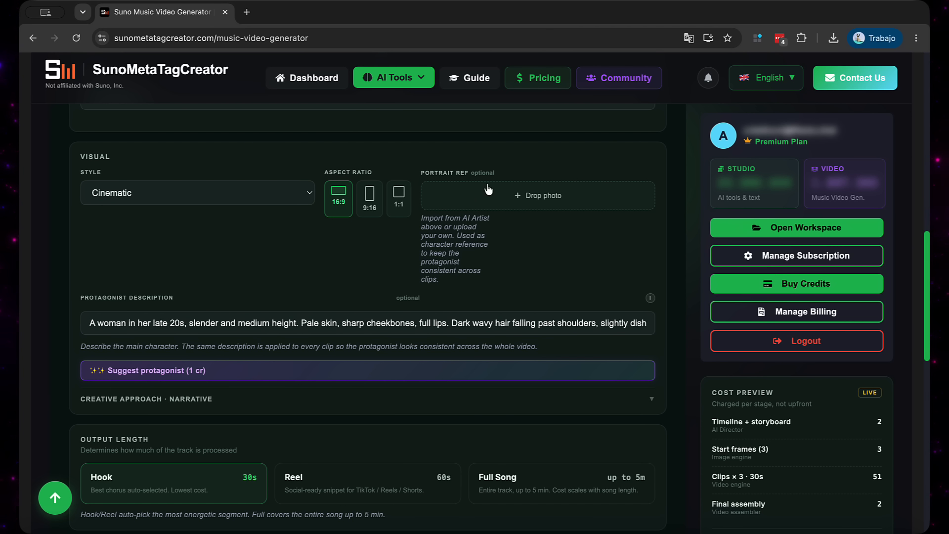
Try the Mood, Performance, Symbolic and Concept creative approaches and return to Narrative
{"action": "scroll", "coordinate": [247, 369], "scroll_direction": "down", "scroll_amount": 2}
{"action": "scroll", "coordinate": [247, 369], "scroll_direction": "down", "scroll_amount": 1}
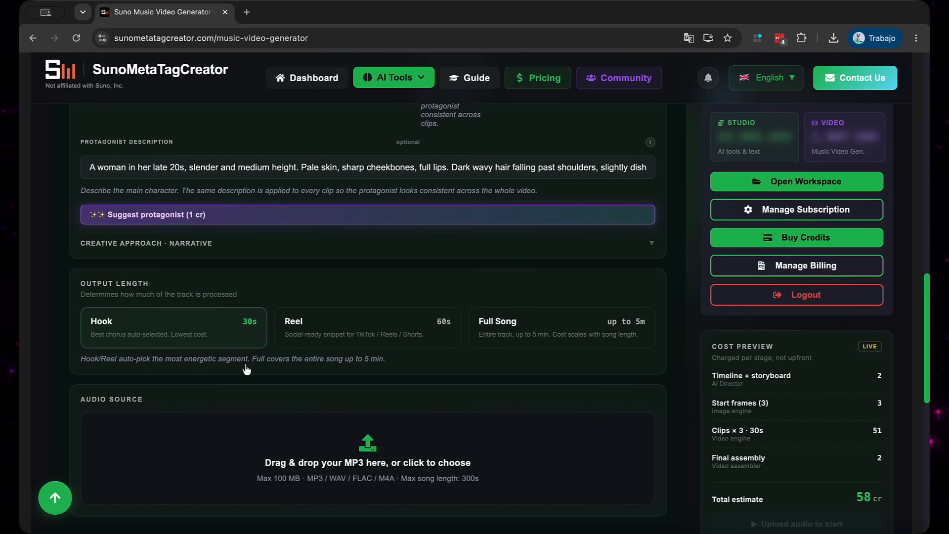
{"action": "left_click", "coordinate": [173, 241]}
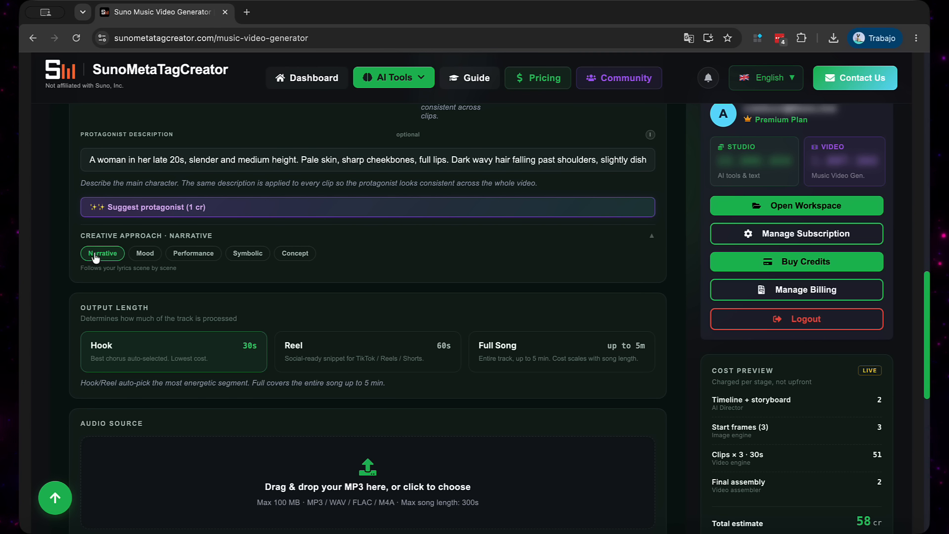
{"action": "left_click", "coordinate": [144, 254]}
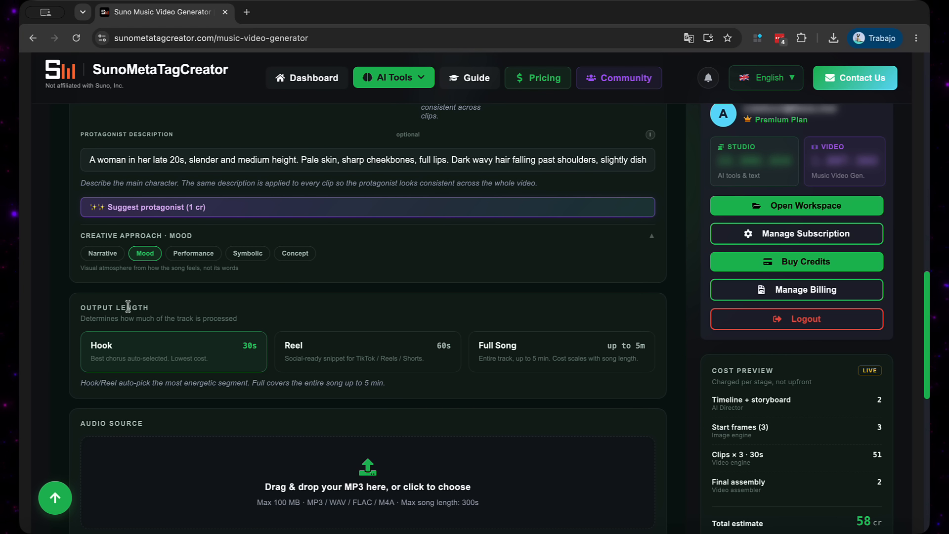
{"action": "left_click", "coordinate": [198, 261]}
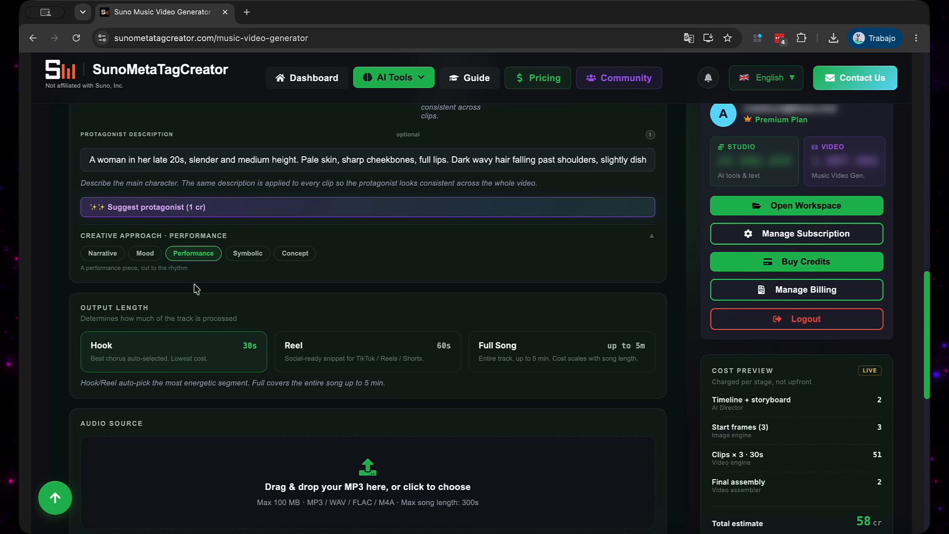
{"action": "left_click", "coordinate": [247, 255]}
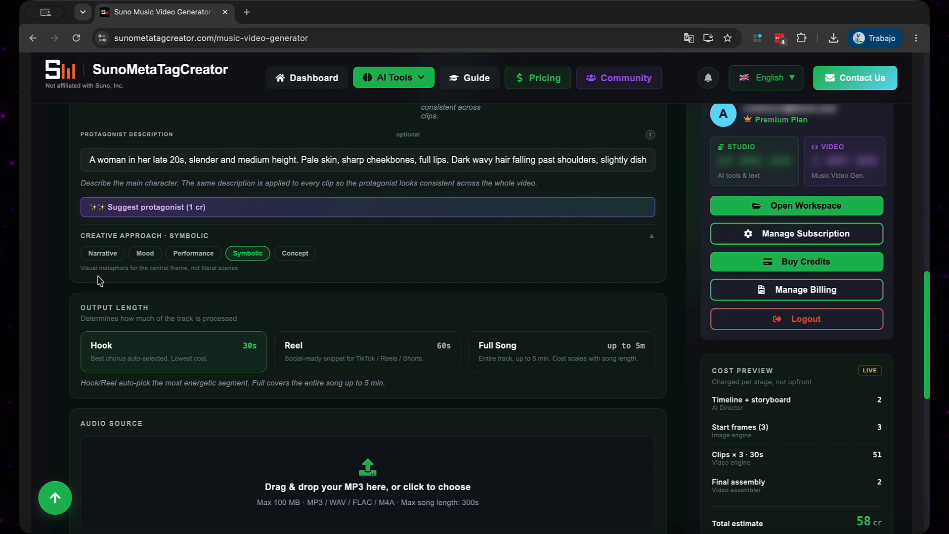
{"action": "left_click", "coordinate": [292, 255]}
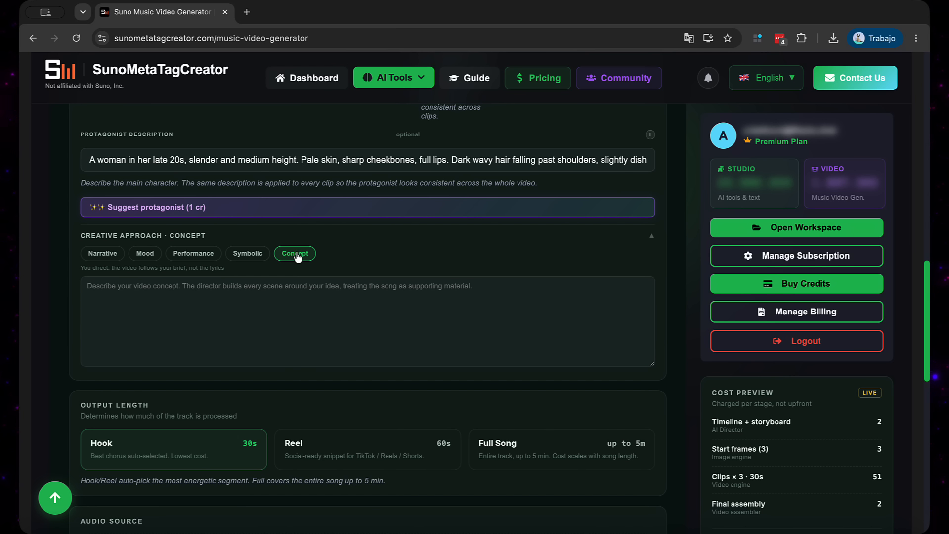
{"action": "left_click", "coordinate": [102, 253]}
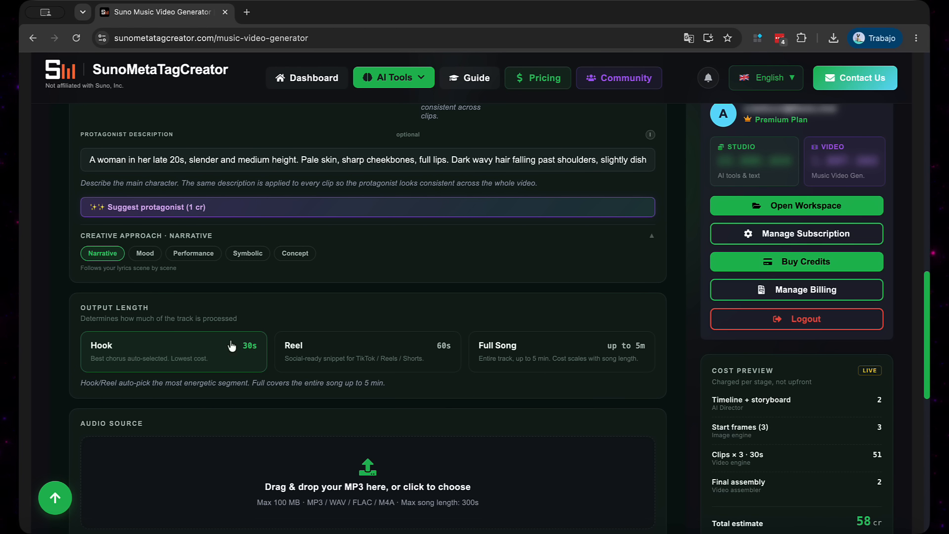
Try the Reel output length and set the video's output length to Full Song
{"action": "scroll", "coordinate": [330, 317], "scroll_direction": "down", "scroll_amount": 1}
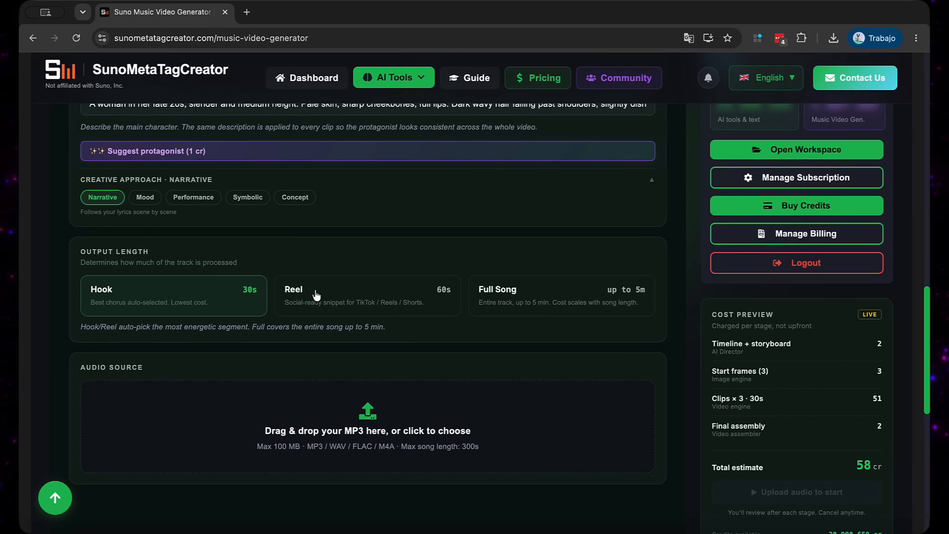
{"action": "left_click", "coordinate": [345, 303]}
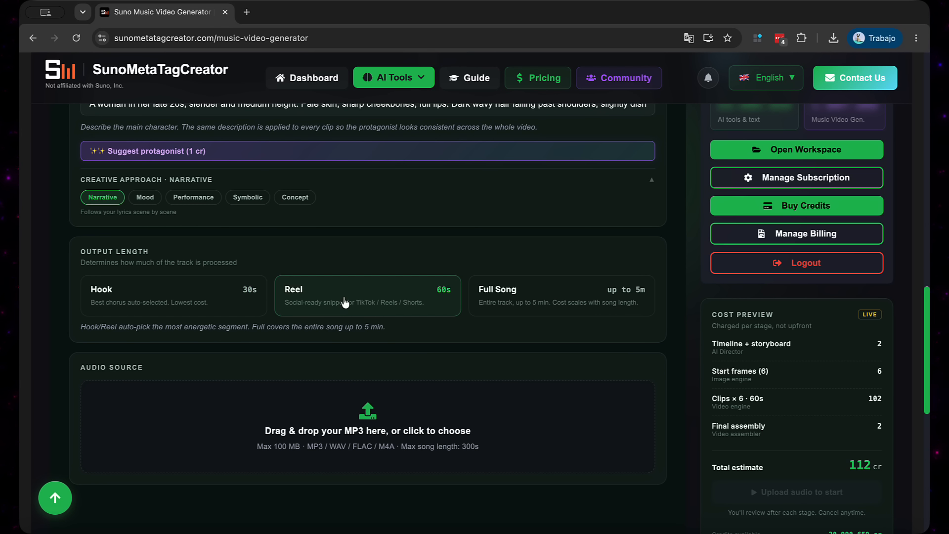
{"action": "left_click", "coordinate": [551, 301]}
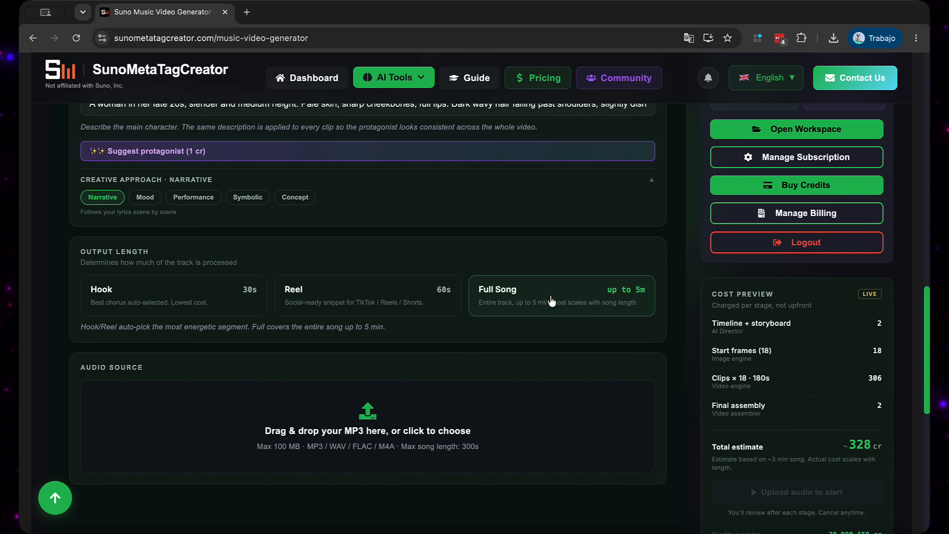
{"action": "scroll", "coordinate": [425, 352], "scroll_direction": "down", "scroll_amount": 1}
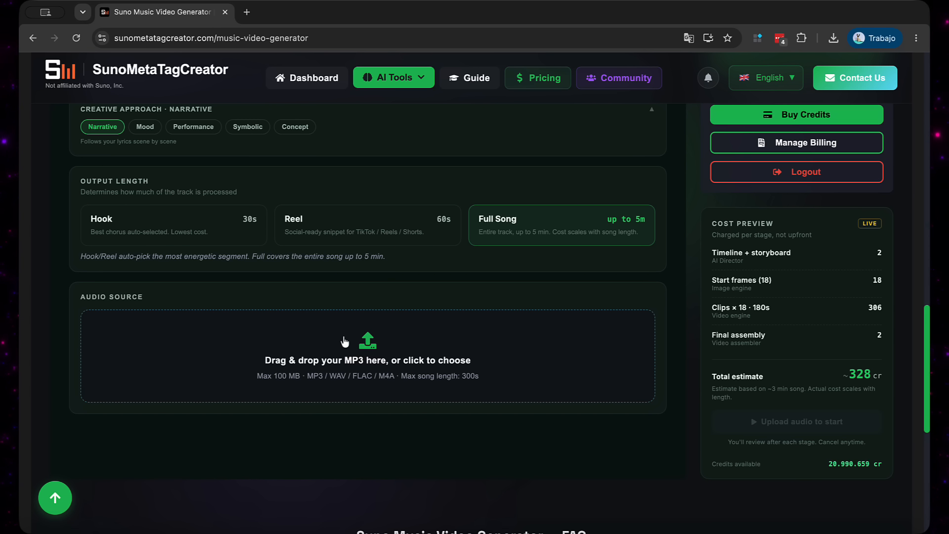
{"action": "left_click_drag", "start_coordinate": [345, 341], "coordinate": [582, 341]}
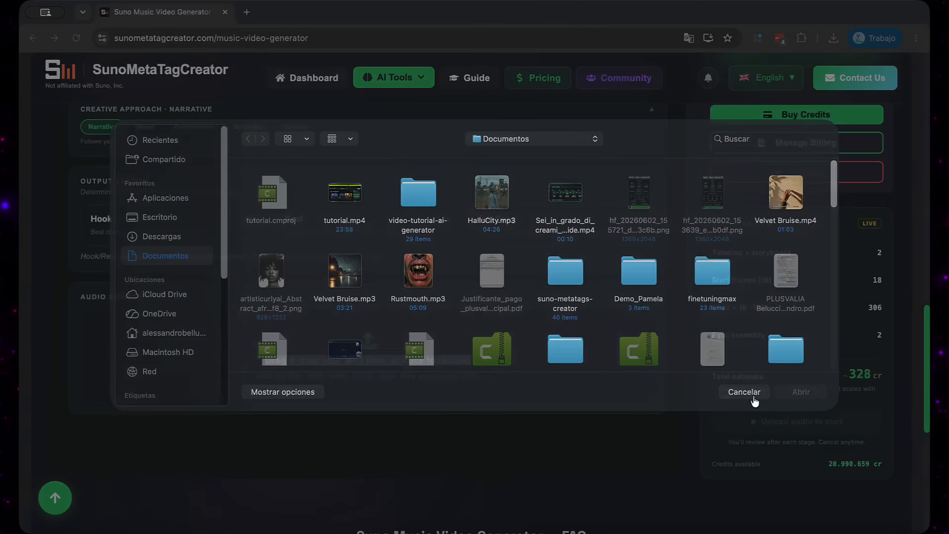
{"action": "left_click", "coordinate": [744, 394]}
Examine the cost preview with its per-stage credit charges for the full-song video
{"action": "scroll", "coordinate": [790, 374], "scroll_direction": "up", "scroll_amount": 1}
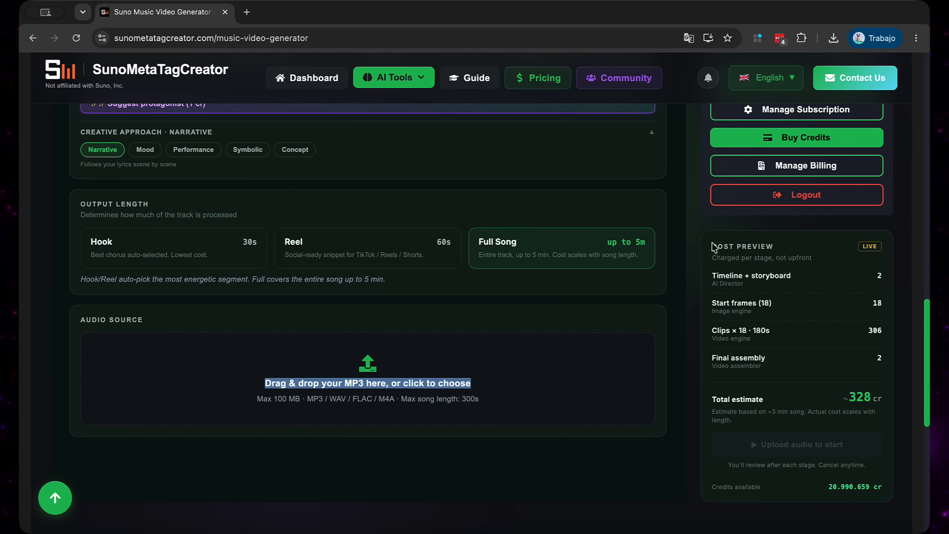
{"action": "left_click_drag", "start_coordinate": [712, 245], "coordinate": [801, 256]}
{"action": "left_click", "coordinate": [783, 255]}
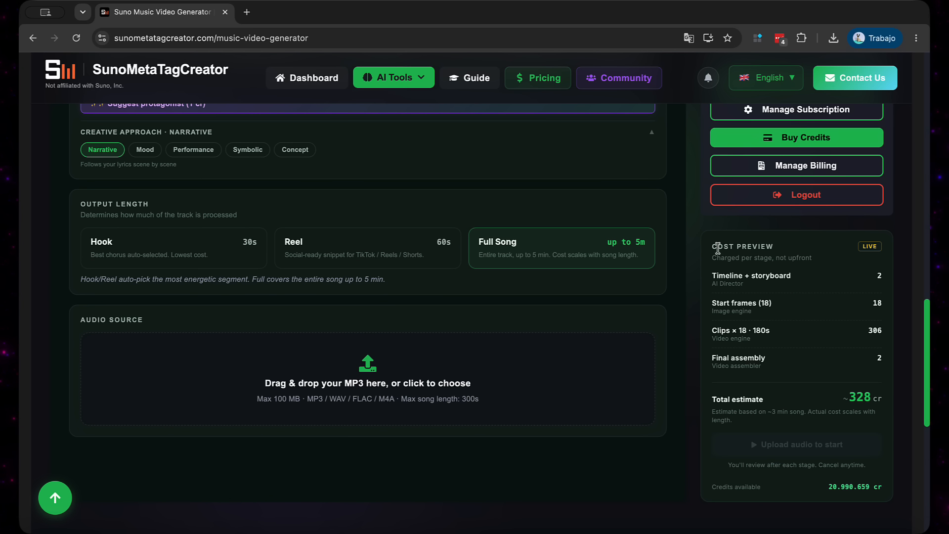
{"action": "left_click_drag", "start_coordinate": [712, 246], "coordinate": [794, 251]}
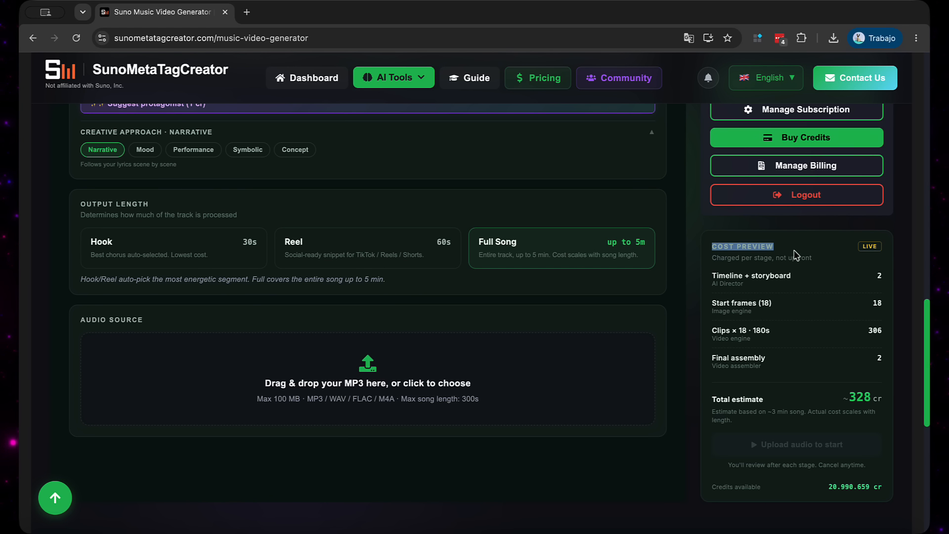
{"action": "left_click", "coordinate": [793, 250]}
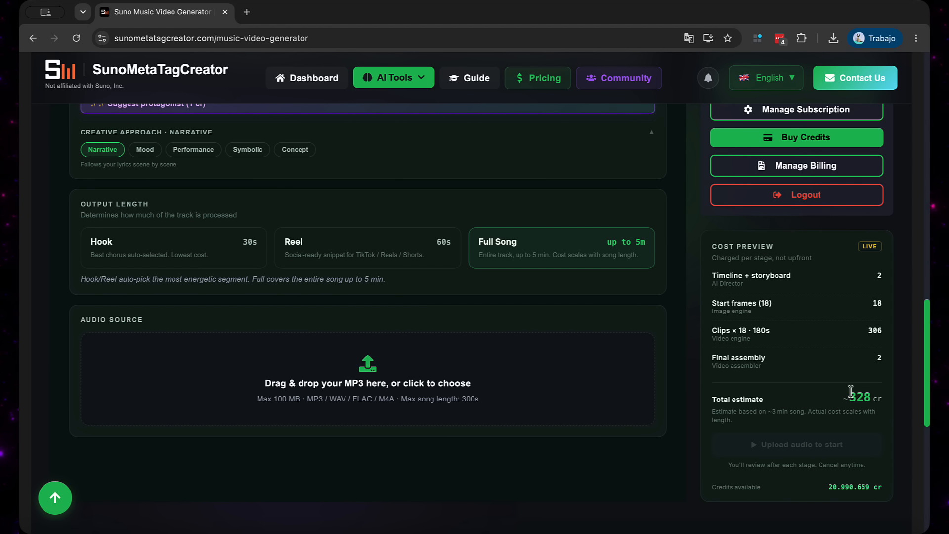
Upload Velvet Bruise.mp3 from the Documents folder as the video's audio source
{"action": "left_click", "coordinate": [292, 370]}
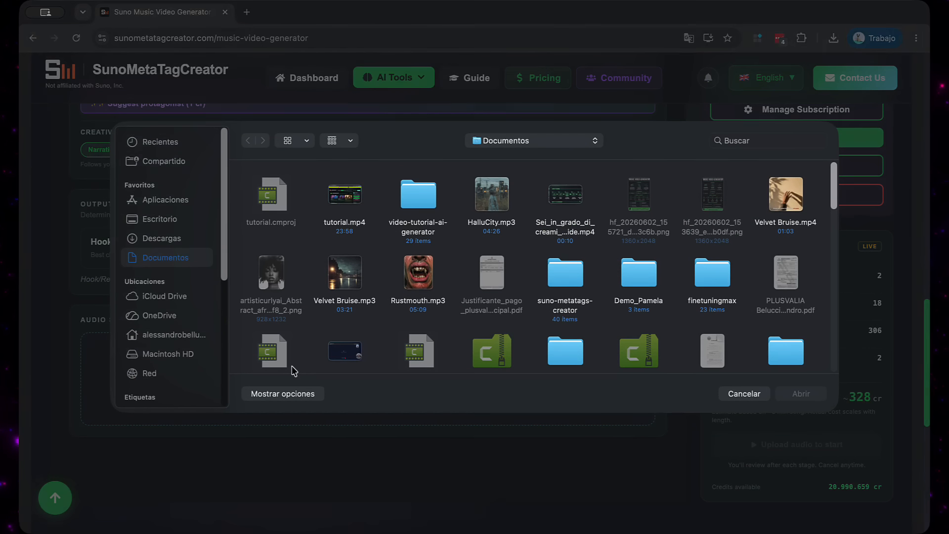
{"action": "left_click", "coordinate": [335, 286]}
{"action": "double_click", "coordinate": [335, 287]}
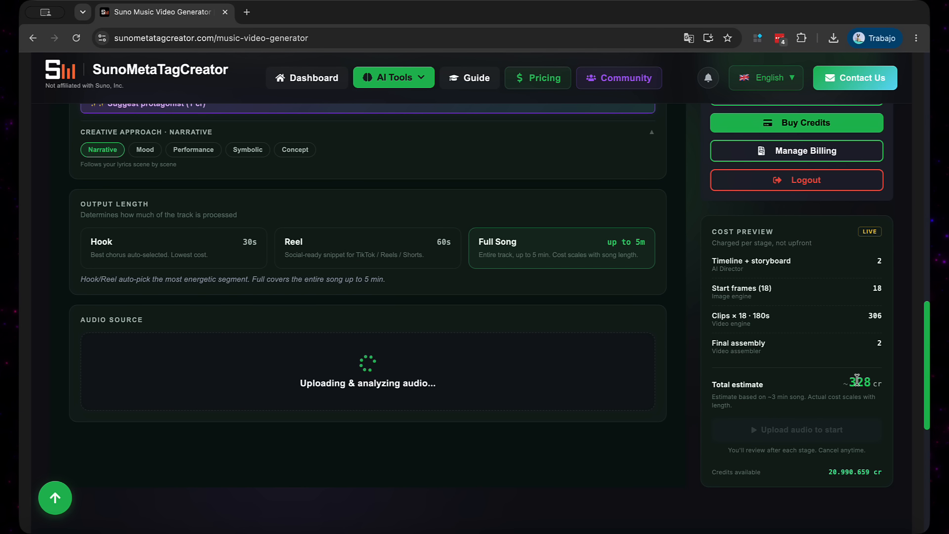
Try the Reel and Hook output lengths with the uploaded audio, return to Full Song and check the total credit estimate
{"action": "left_click", "coordinate": [374, 252]}
{"action": "left_click", "coordinate": [223, 252]}
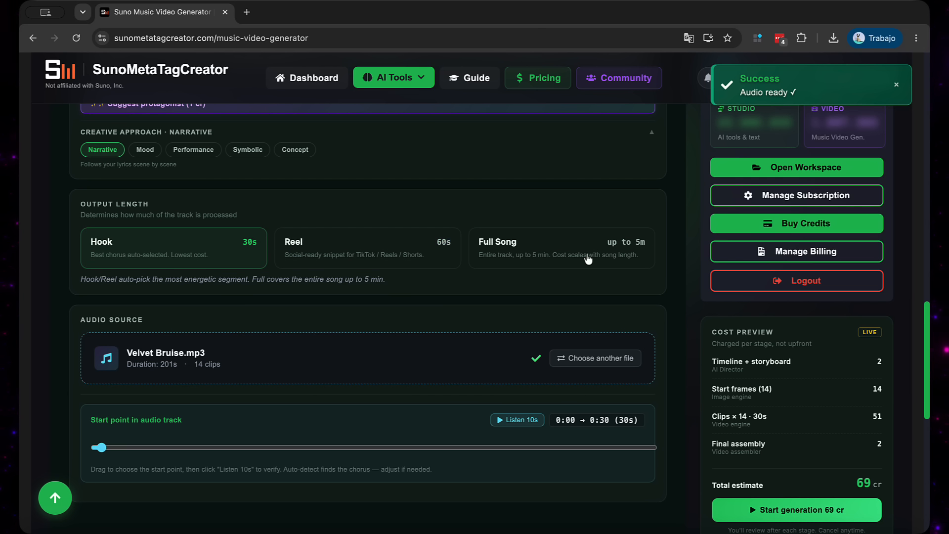
{"action": "left_click", "coordinate": [588, 259]}
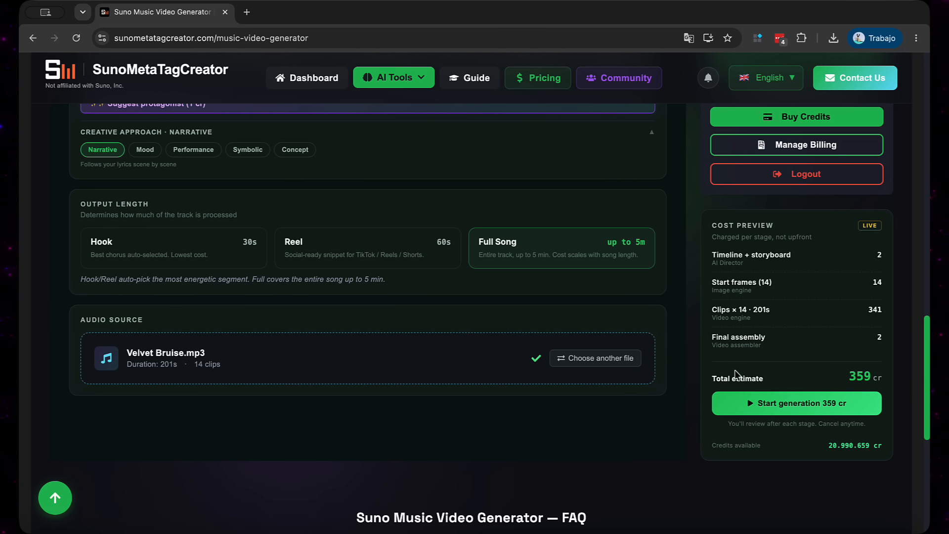
{"action": "left_click_drag", "start_coordinate": [849, 377], "coordinate": [885, 379]}
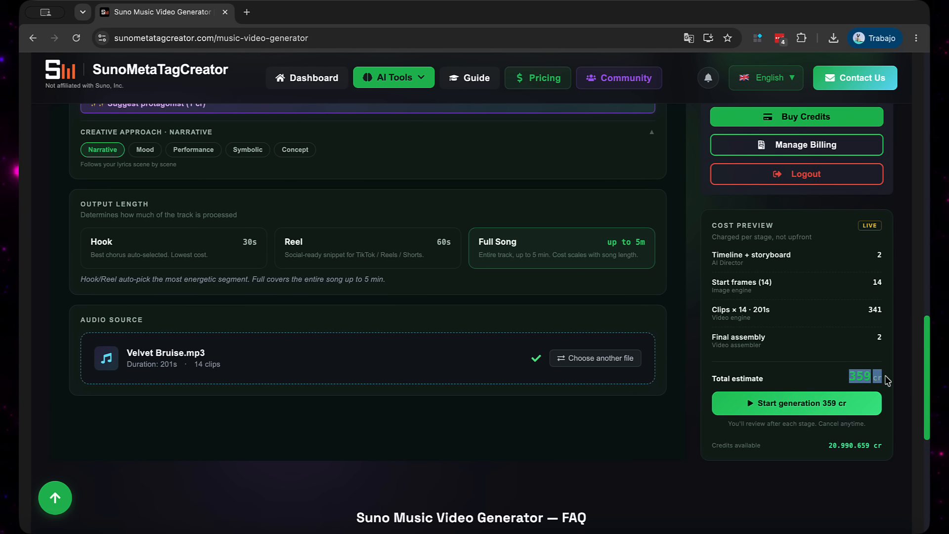
Try the 60-second Reel length with its audio start point slider and return the output length to Full Song
{"action": "left_click", "coordinate": [336, 256]}
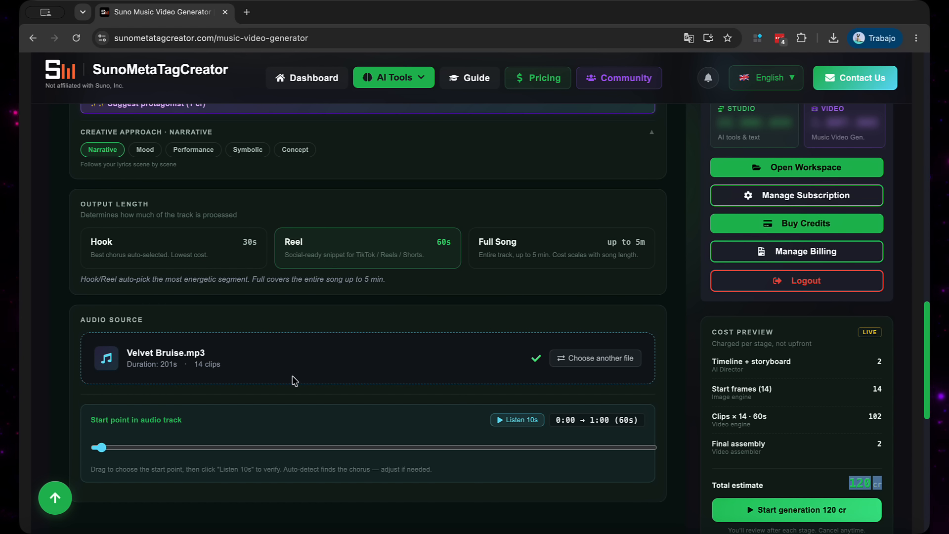
{"action": "scroll", "coordinate": [295, 380], "scroll_direction": "down", "scroll_amount": 2}
{"action": "mouse_move", "coordinate": [101, 380]}
{"action": "left_mouse_down"}
{"action": "mouse_move", "coordinate": [267, 388]}
{"action": "mouse_move", "coordinate": [133, 390]}
{"action": "mouse_move", "coordinate": [408, 383]}
{"action": "mouse_move", "coordinate": [166, 398]}
{"action": "mouse_move", "coordinate": [532, 426]}
{"action": "mouse_move", "coordinate": [97, 385]}
{"action": "mouse_move", "coordinate": [410, 392]}
{"action": "mouse_move", "coordinate": [276, 395]}
{"action": "mouse_move", "coordinate": [93, 381]}
{"action": "left_mouse_up"}
{"action": "scroll", "coordinate": [378, 342], "scroll_direction": "up", "scroll_amount": 1}
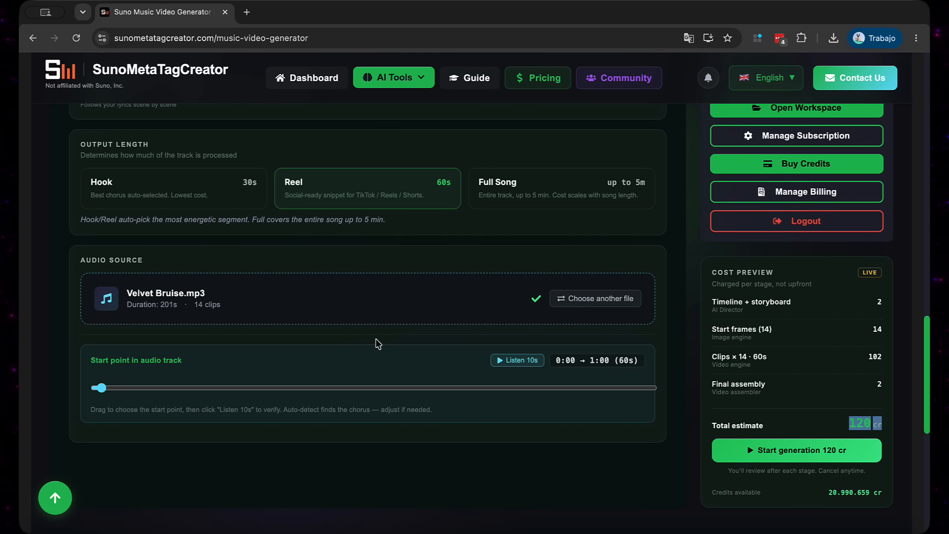
{"action": "left_click_drag", "start_coordinate": [101, 388], "coordinate": [68, 402]}
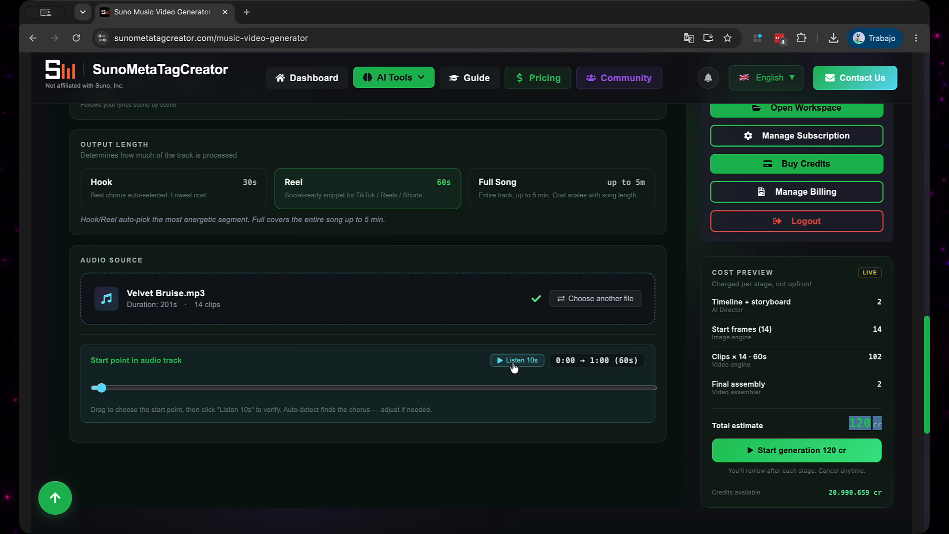
{"action": "left_click", "coordinate": [515, 187]}
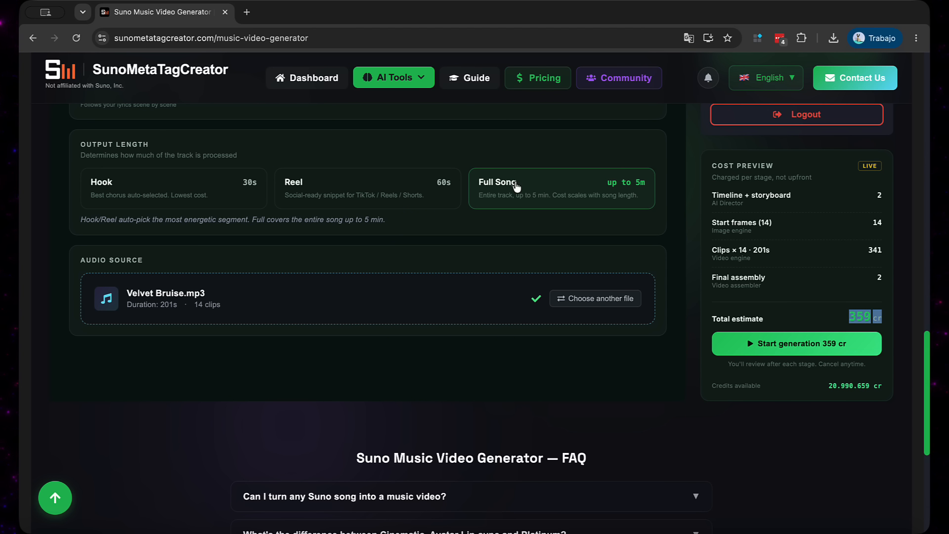
Start generating the full-song video, beginning with its timeline and storyboard
{"action": "left_click", "coordinate": [855, 312]}
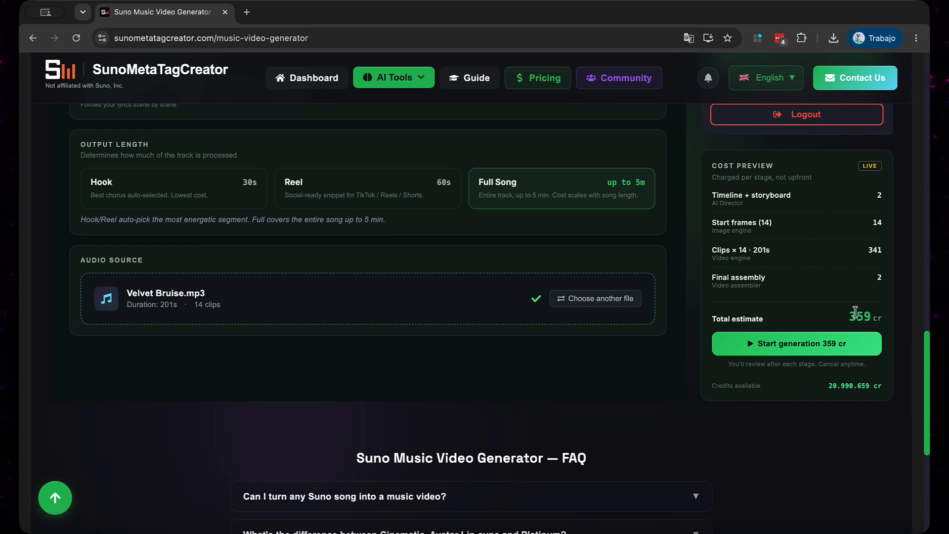
{"action": "left_click", "coordinate": [797, 345]}
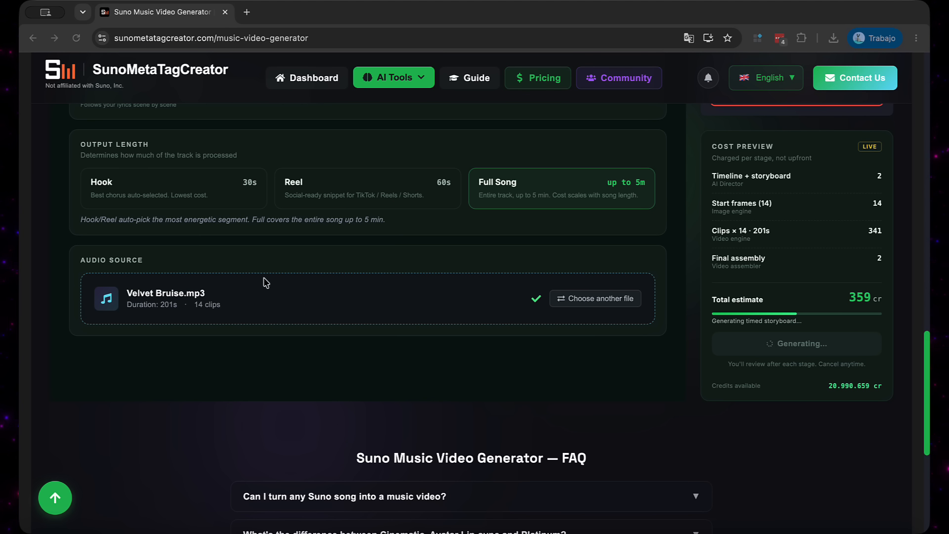
Expand the first scene of the generated storyboard and review its full lyrics and scene description
{"action": "scroll", "coordinate": [226, 253], "scroll_direction": "down", "scroll_amount": 1}
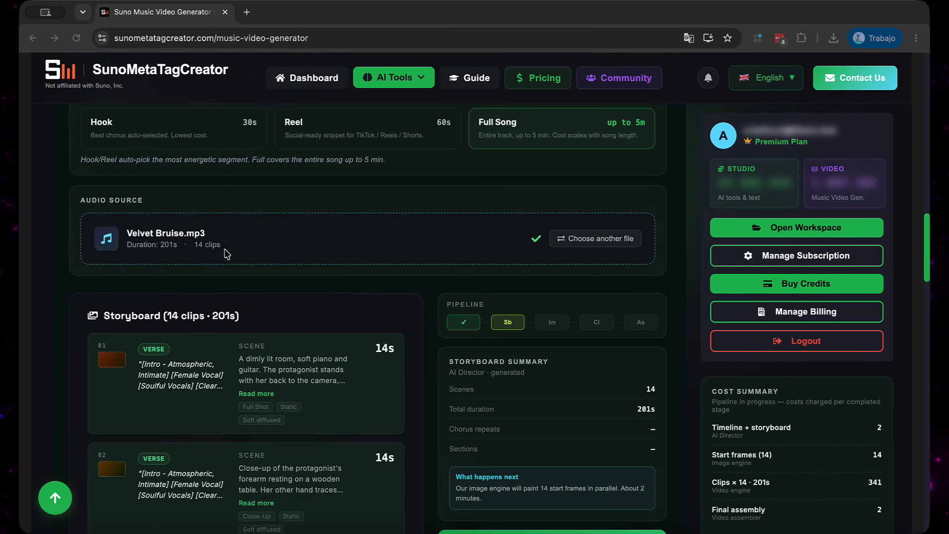
{"action": "scroll", "coordinate": [226, 254], "scroll_direction": "down", "scroll_amount": 2}
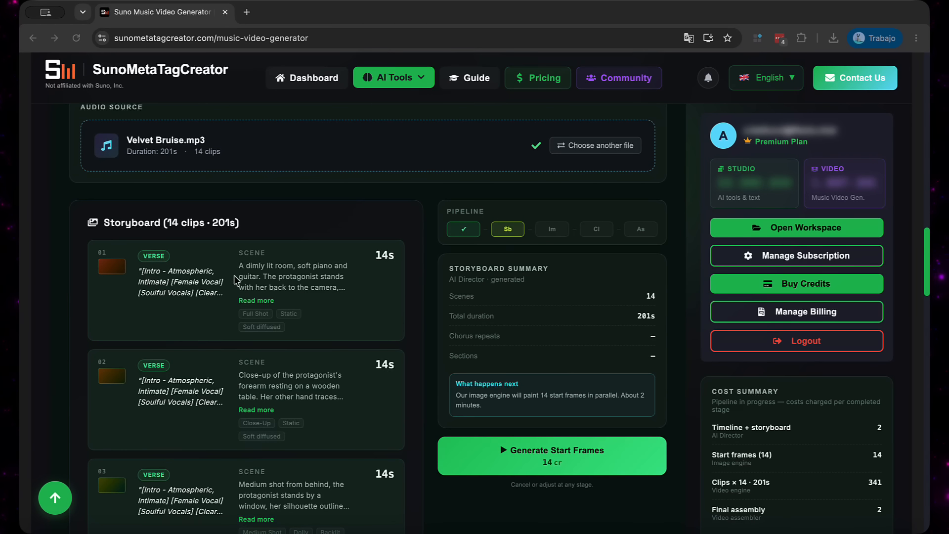
{"action": "left_click", "coordinate": [247, 301]}
{"action": "scroll", "coordinate": [271, 316], "scroll_direction": "down", "scroll_amount": 5}
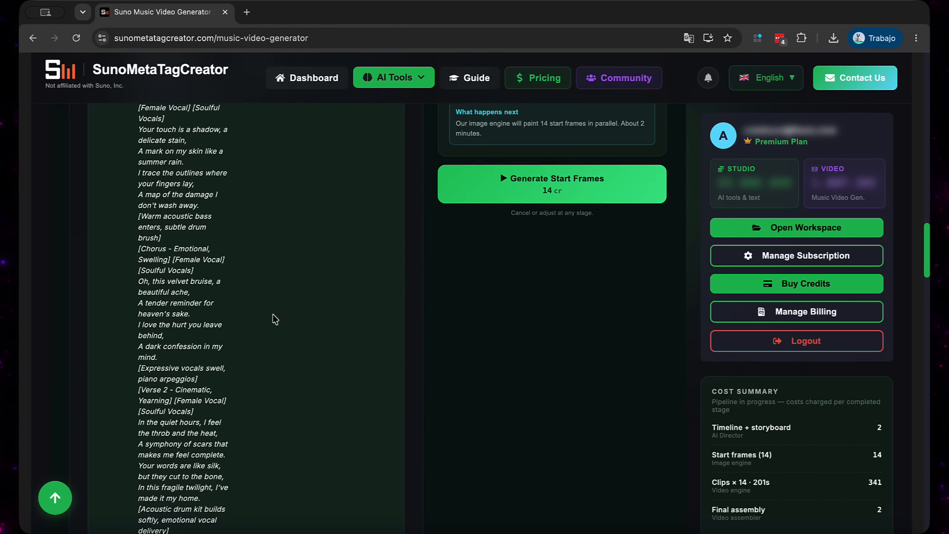
Reread the first scene's description, then expand the second storyboard scene and review its description and lyrics
{"action": "scroll", "coordinate": [276, 318], "scroll_direction": "up", "scroll_amount": 5}
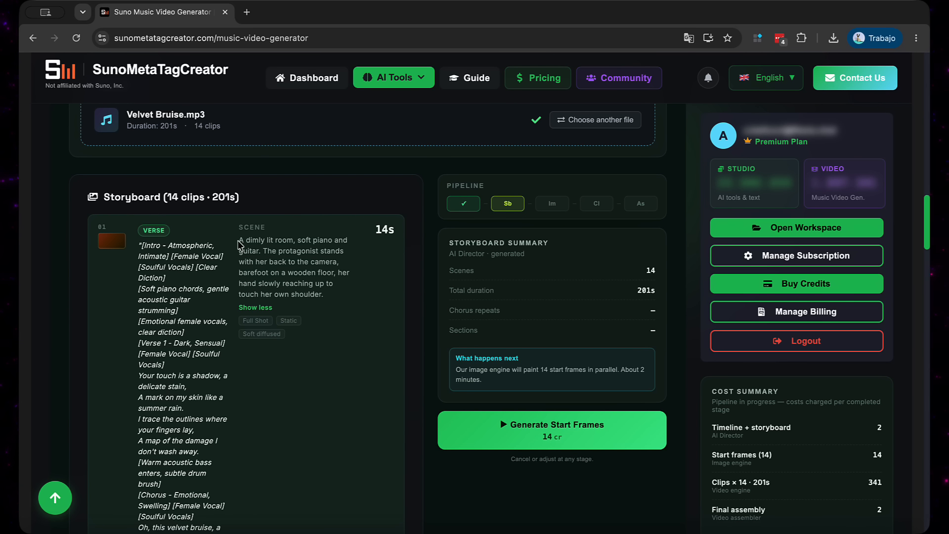
{"action": "left_click_drag", "start_coordinate": [239, 242], "coordinate": [344, 305]}
{"action": "left_click", "coordinate": [344, 305]}
{"action": "scroll", "coordinate": [332, 299], "scroll_direction": "down", "scroll_amount": 15}
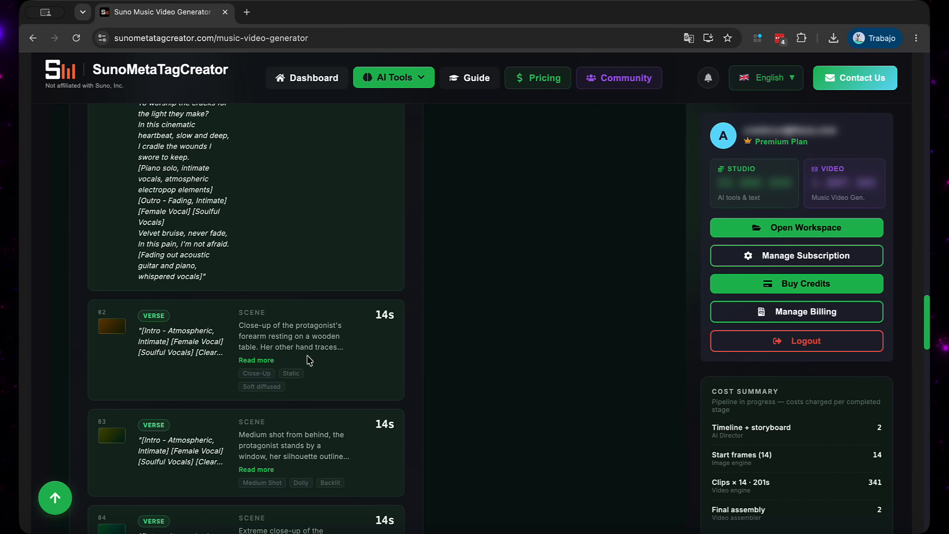
{"action": "left_click", "coordinate": [271, 360]}
{"action": "scroll", "coordinate": [344, 355], "scroll_direction": "down", "scroll_amount": 4}
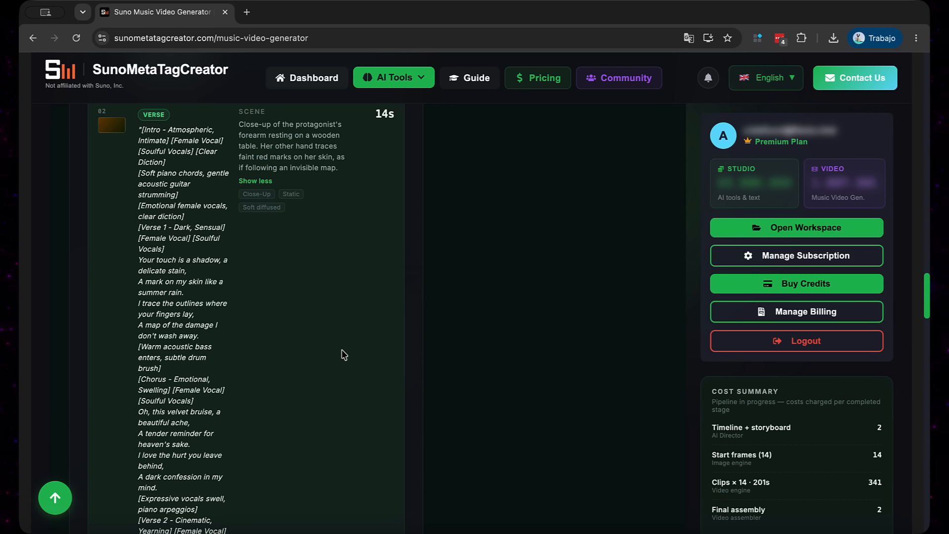
{"action": "scroll", "coordinate": [344, 355], "scroll_direction": "up", "scroll_amount": 2}
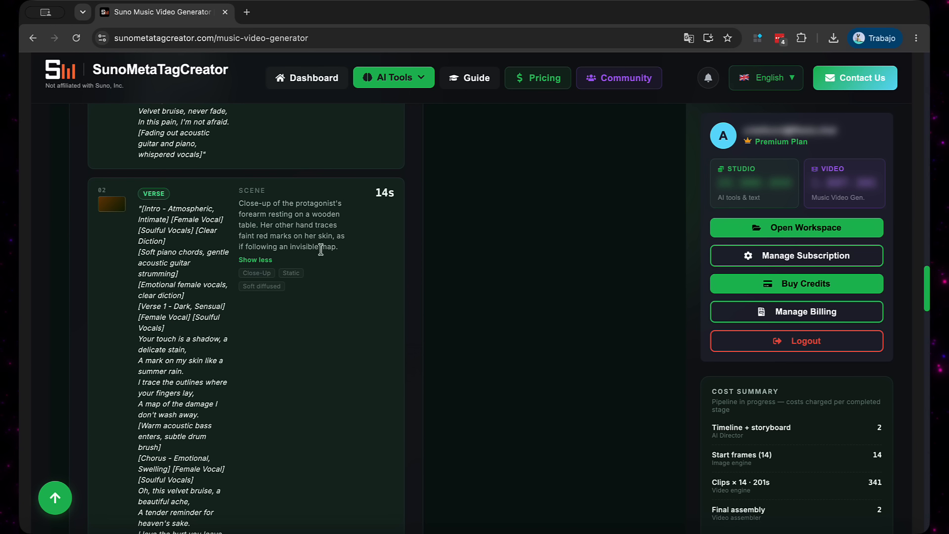
Look through the remaining storyboard scenes up to scene 14 and return to the start of the storyboard
{"action": "scroll", "coordinate": [307, 299], "scroll_direction": "down", "scroll_amount": 20}
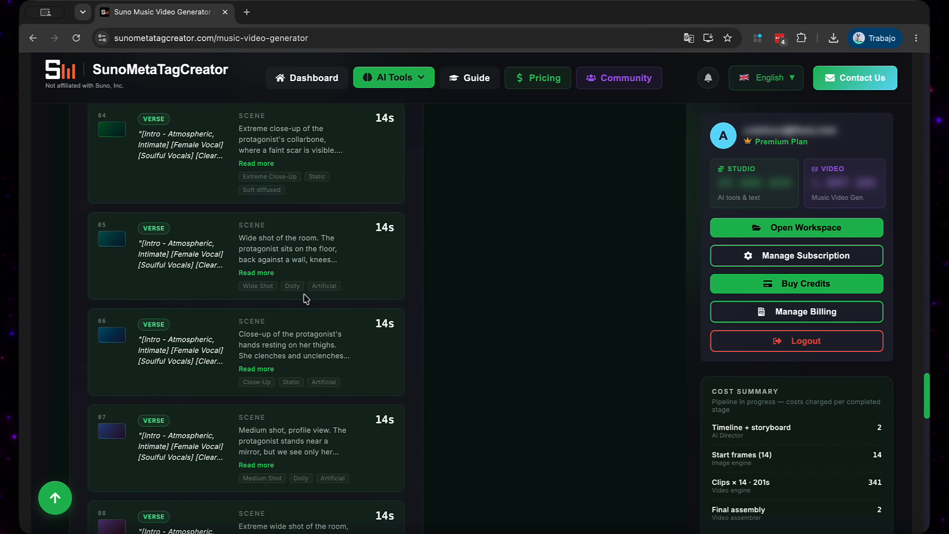
{"action": "scroll", "coordinate": [300, 299], "scroll_direction": "down", "scroll_amount": 15}
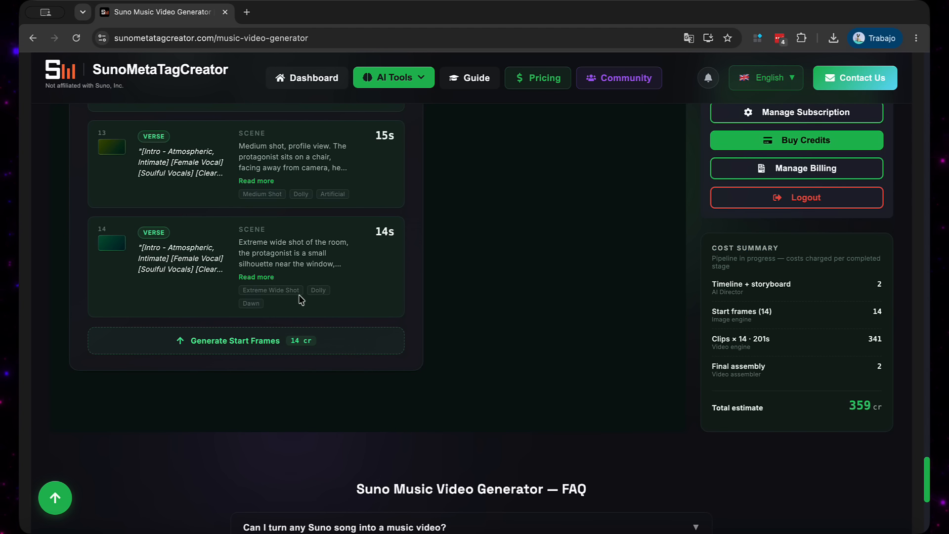
{"action": "scroll", "coordinate": [300, 298], "scroll_direction": "up", "scroll_amount": 15}
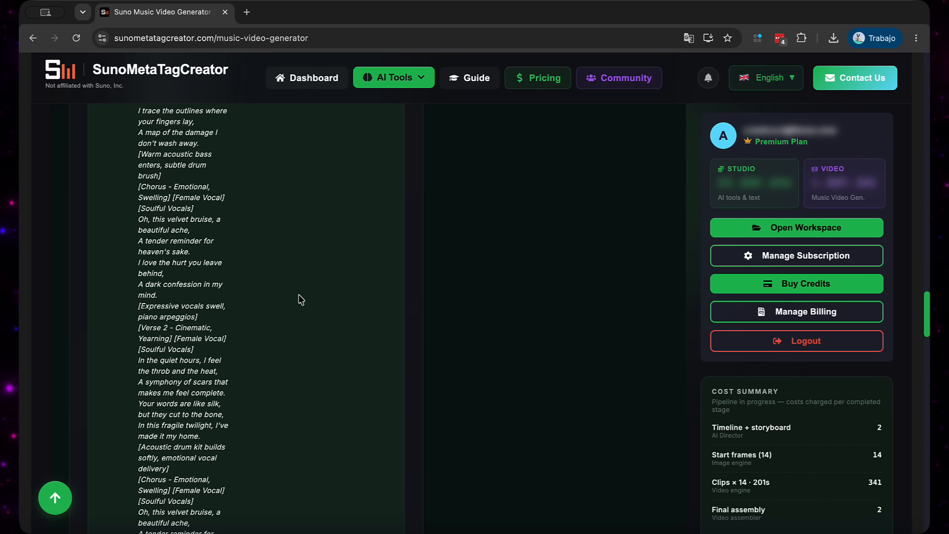
{"action": "scroll", "coordinate": [300, 299], "scroll_direction": "up", "scroll_amount": 10}
{"action": "scroll", "coordinate": [274, 296], "scroll_direction": "down", "scroll_amount": 10}
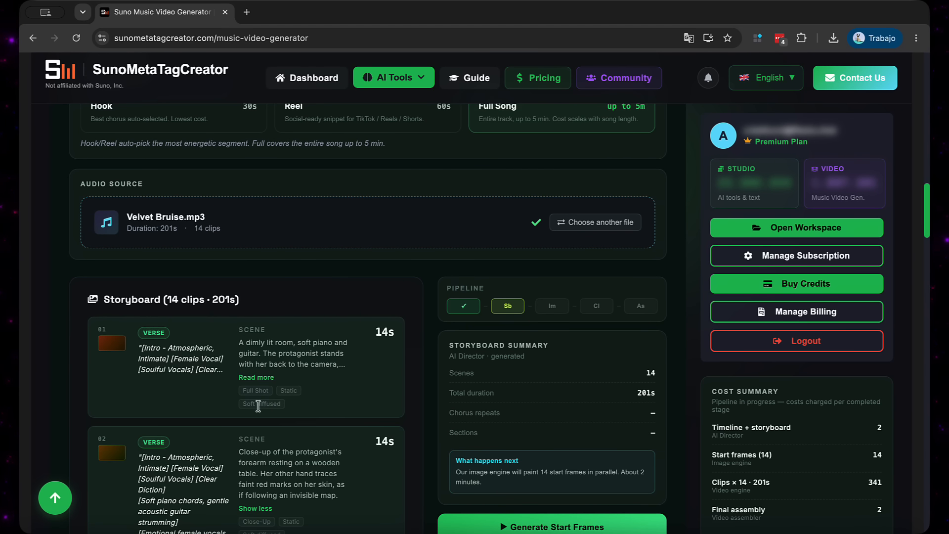
Start generating the start frames for all 14 storyboard clips and check the rendering clips
{"action": "scroll", "coordinate": [275, 292], "scroll_direction": "down", "scroll_amount": 15}
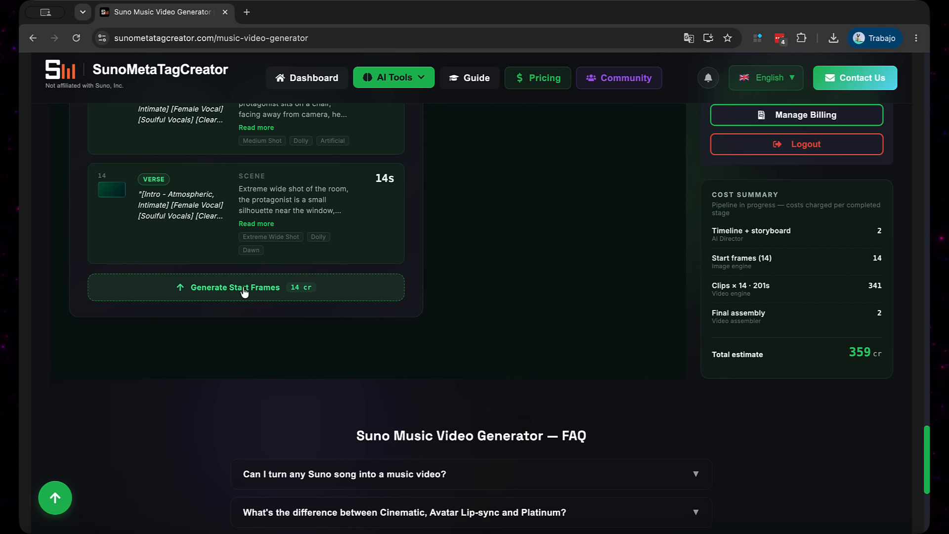
{"action": "left_click", "coordinate": [244, 291]}
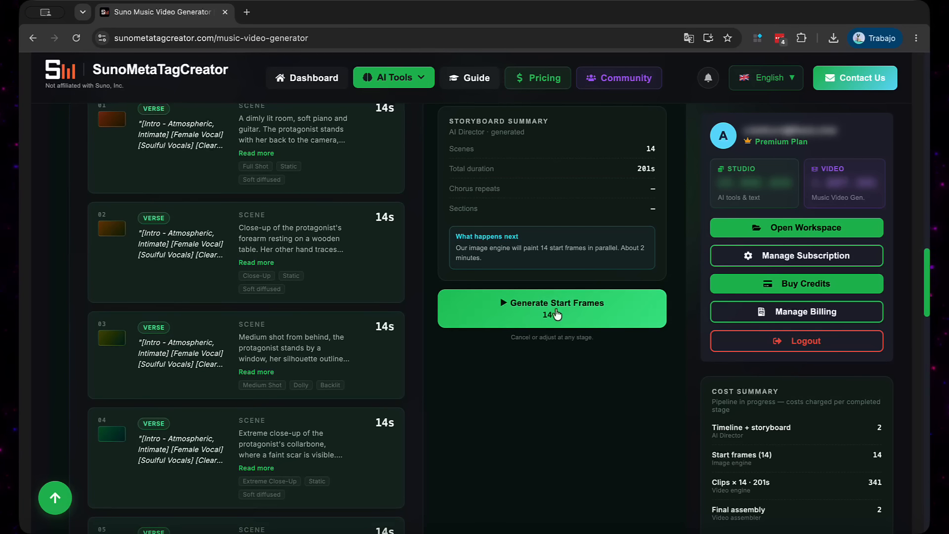
{"action": "left_click", "coordinate": [556, 315]}
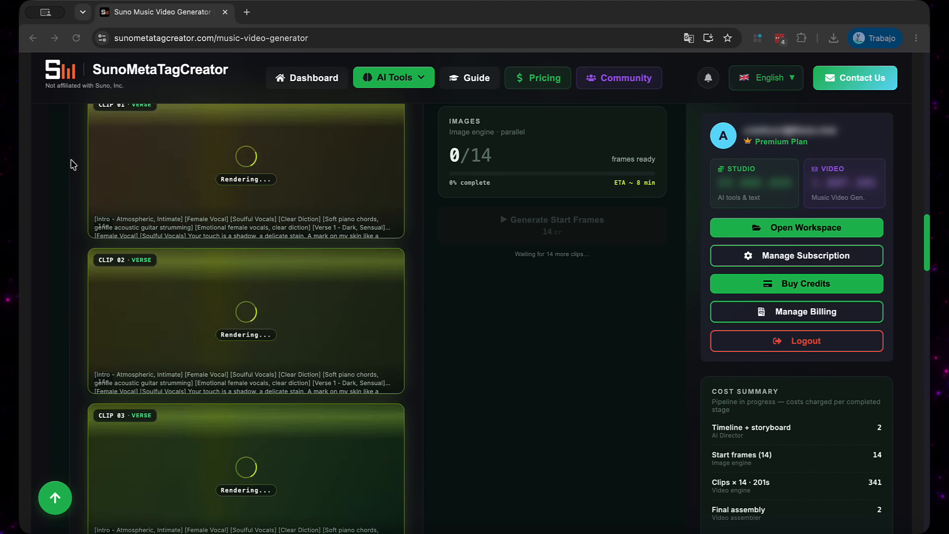
{"action": "scroll", "coordinate": [277, 356], "scroll_direction": "up", "scroll_amount": 3}
{"action": "scroll", "coordinate": [270, 366], "scroll_direction": "down", "scroll_amount": 15}
{"action": "scroll", "coordinate": [269, 366], "scroll_direction": "down", "scroll_amount": 6}
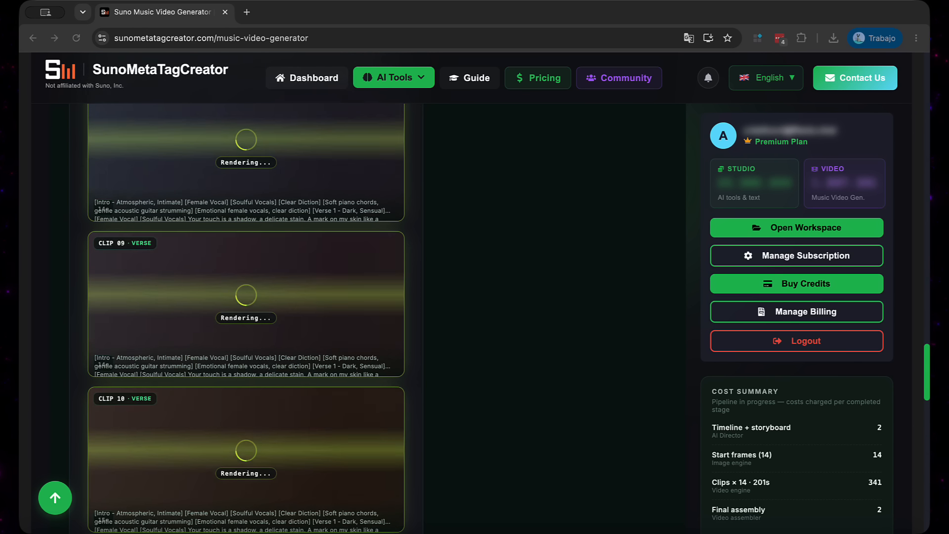
{"action": "scroll", "coordinate": [201, 148], "scroll_direction": "up", "scroll_amount": 17}
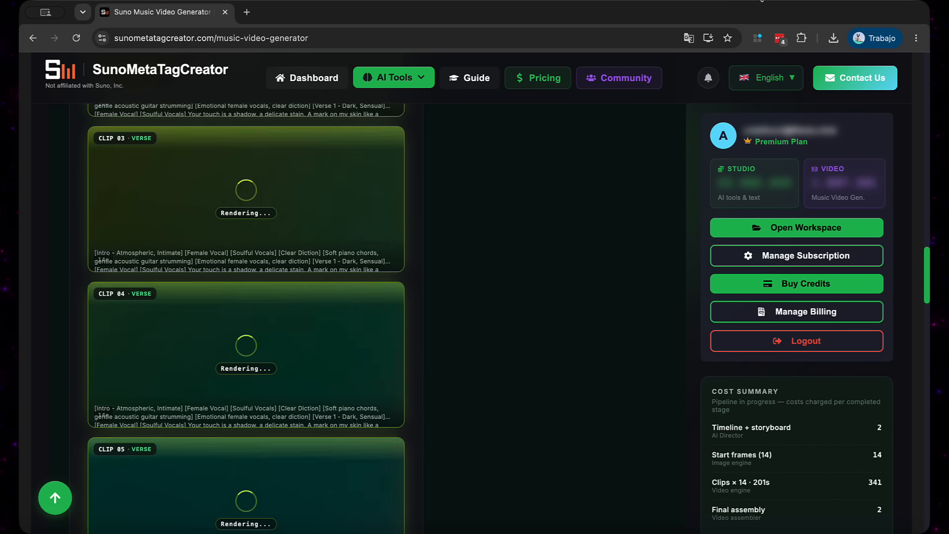
Review the generated start frames of all 14 clips, enlarging the Clip 2 frame for a closer look
{"action": "scroll", "coordinate": [227, 277], "scroll_direction": "up", "scroll_amount": 6}
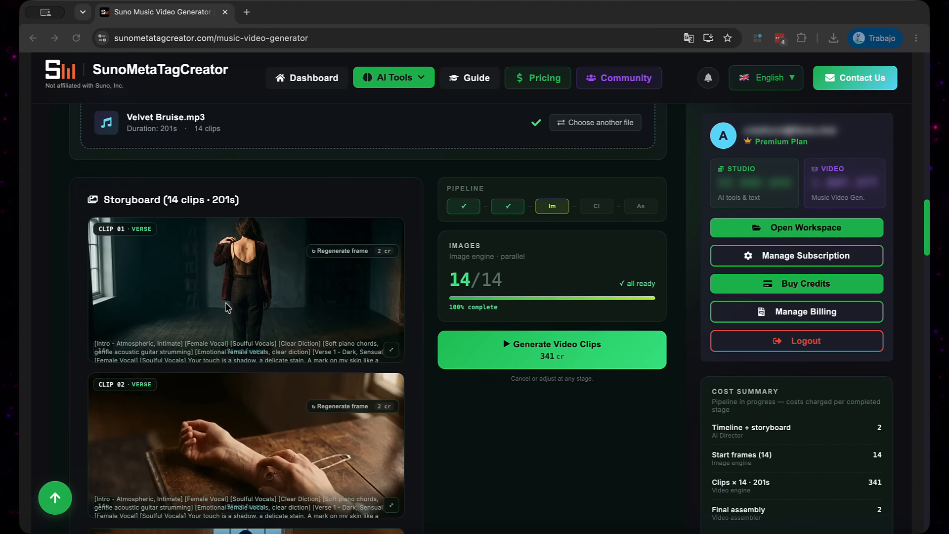
{"action": "scroll", "coordinate": [227, 308], "scroll_direction": "down", "scroll_amount": 2}
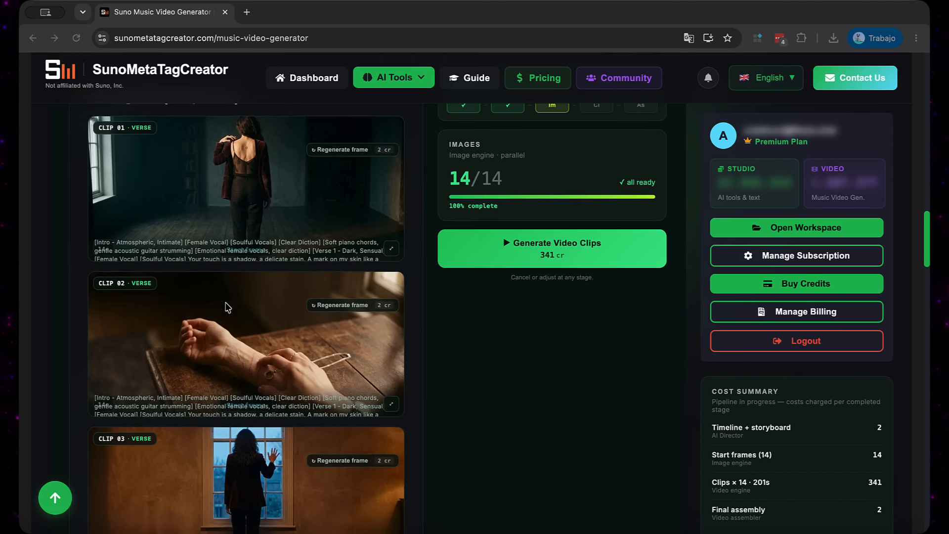
{"action": "left_click", "coordinate": [217, 210]}
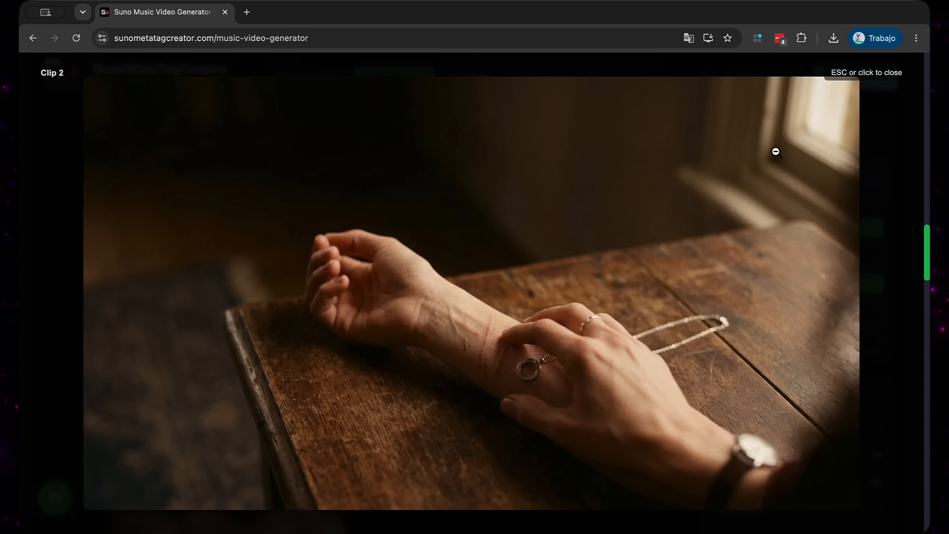
{"action": "left_click", "coordinate": [889, 73]}
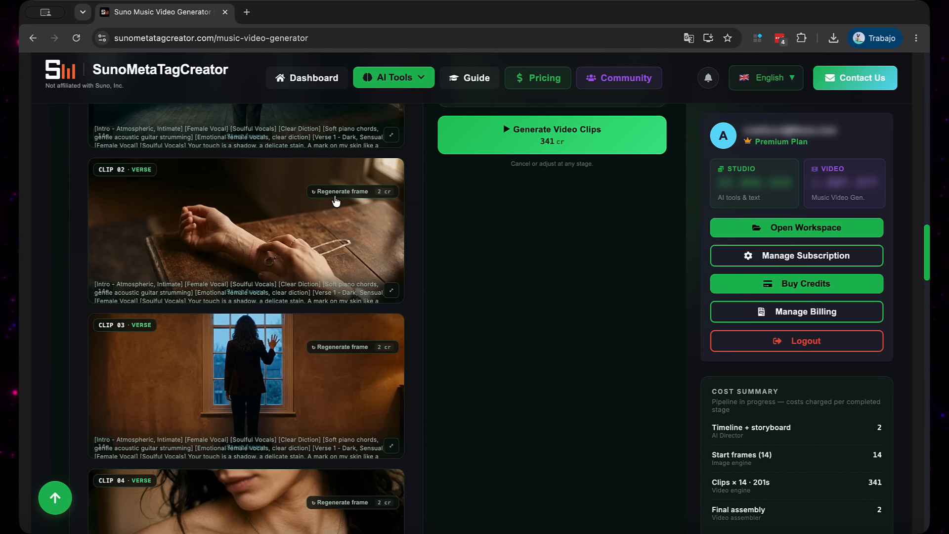
{"action": "scroll", "coordinate": [284, 255], "scroll_direction": "down", "scroll_amount": 8}
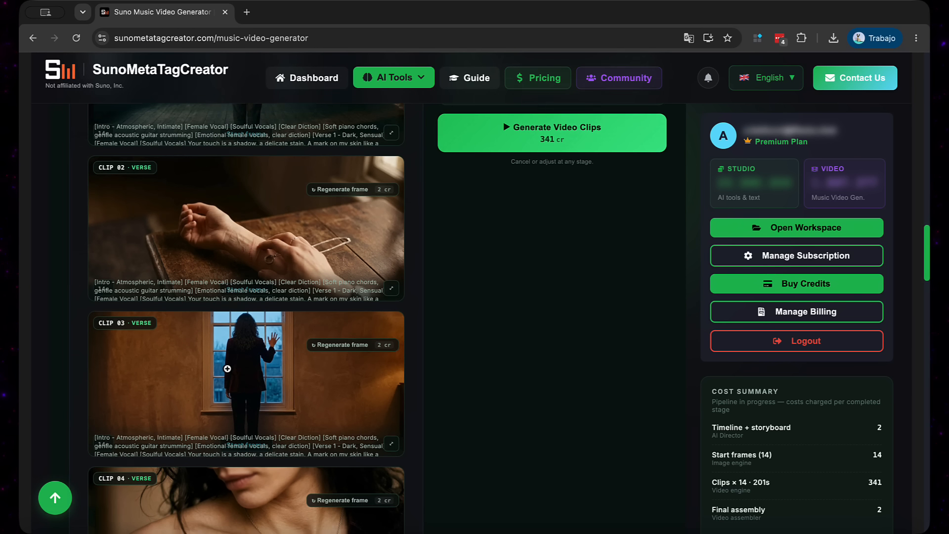
{"action": "scroll", "coordinate": [228, 373], "scroll_direction": "down", "scroll_amount": 9}
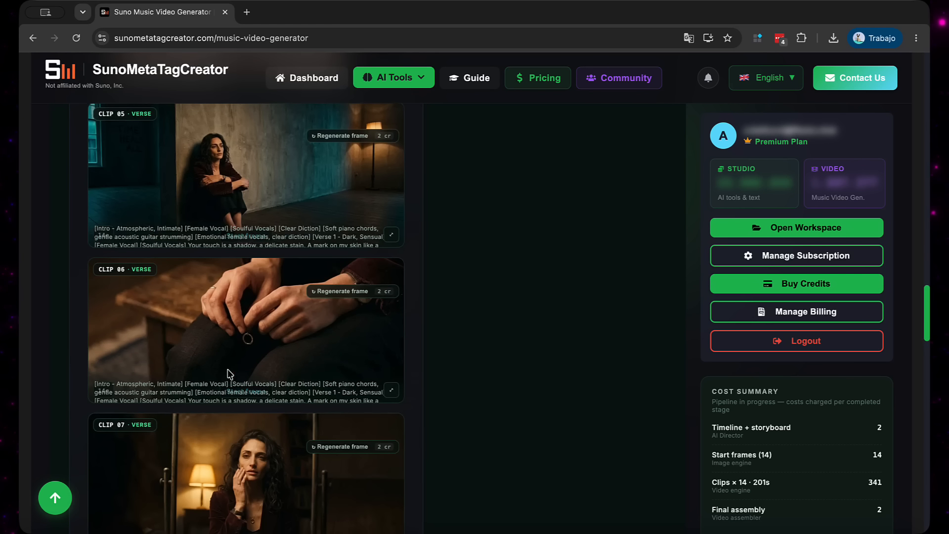
{"action": "scroll", "coordinate": [228, 369], "scroll_direction": "down", "scroll_amount": 15}
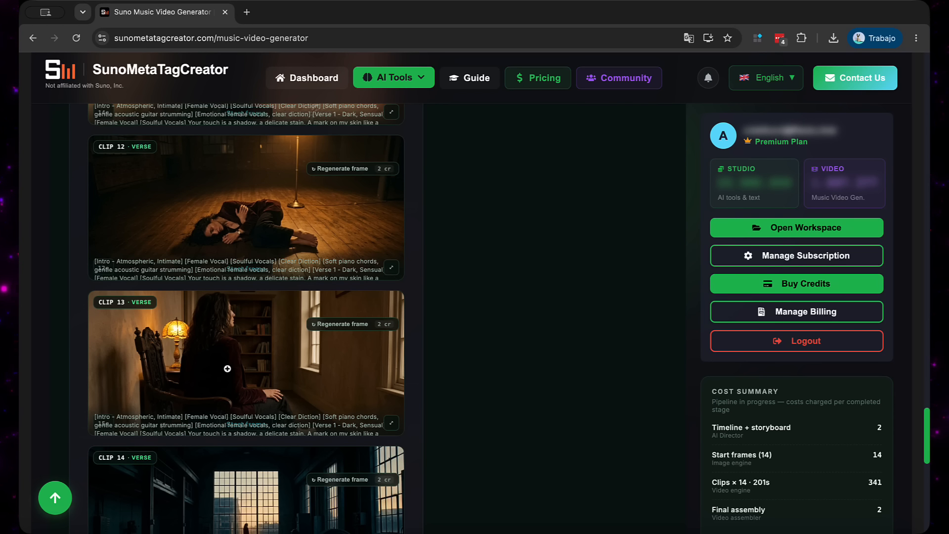
{"action": "scroll", "coordinate": [228, 369], "scroll_direction": "down", "scroll_amount": 4}
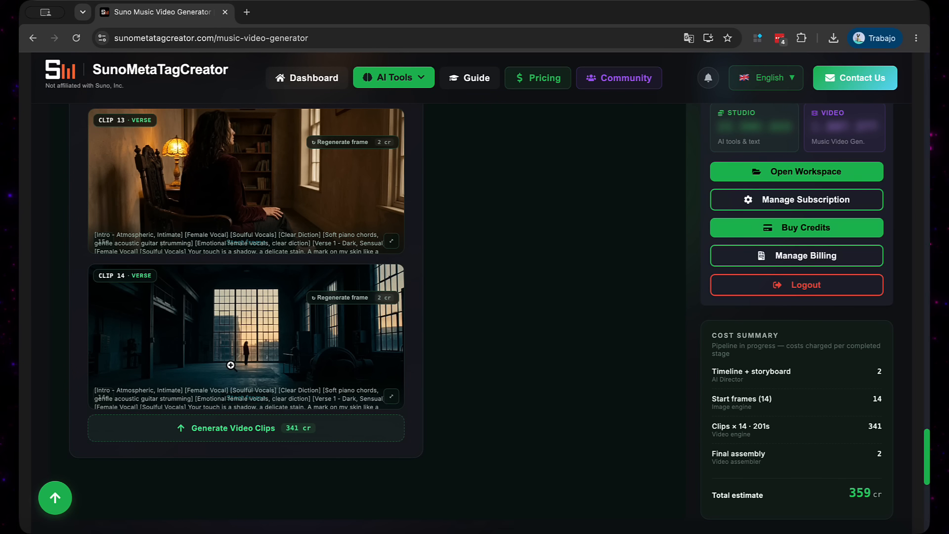
Generate the video clips from the 14 start frames
{"action": "scroll", "coordinate": [231, 365], "scroll_direction": "up", "scroll_amount": 20}
{"action": "left_click", "coordinate": [532, 345]}
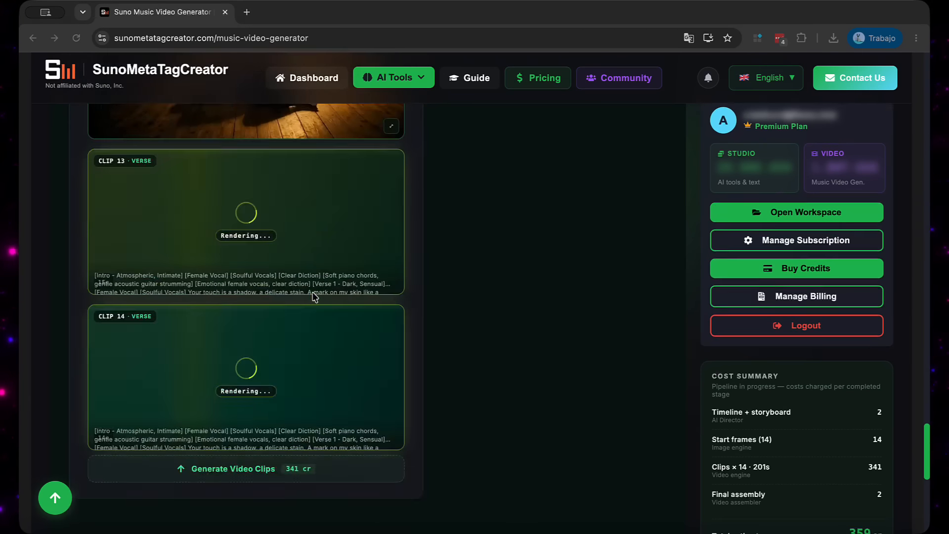
{"action": "scroll", "coordinate": [311, 322], "scroll_direction": "down", "scroll_amount": 3}
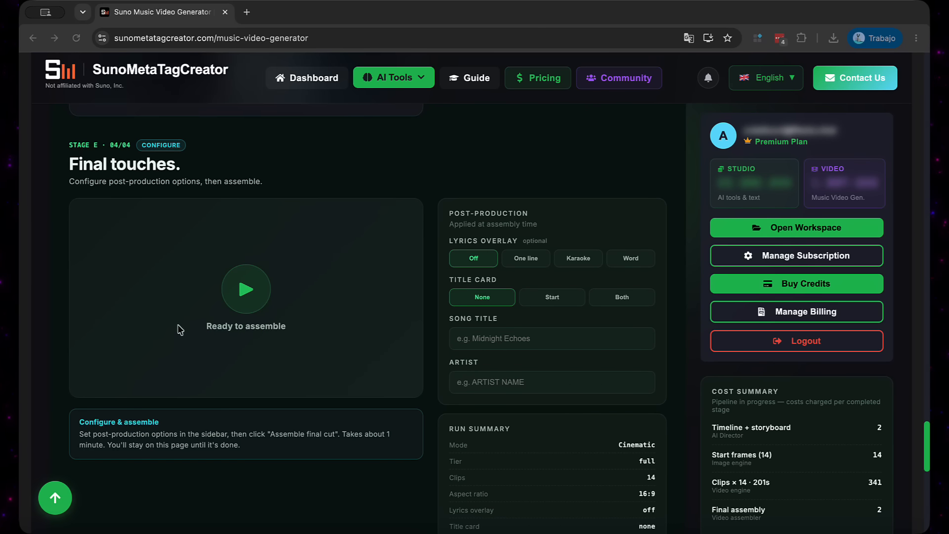
Check the rendered video clips and open the Fix Prompt form for Clip 02
{"action": "scroll", "coordinate": [243, 313], "scroll_direction": "up", "scroll_amount": 20}
{"action": "scroll", "coordinate": [263, 345], "scroll_direction": "up", "scroll_amount": 5}
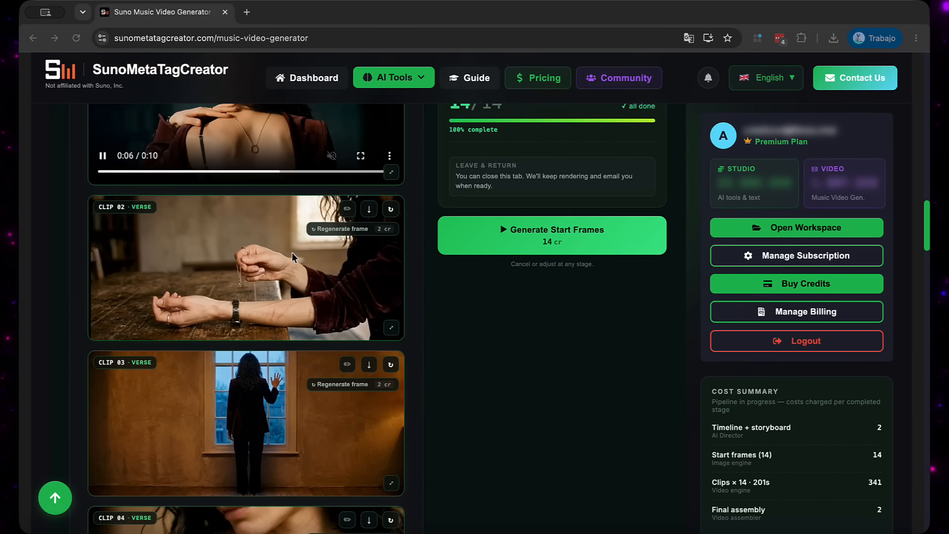
{"action": "left_click", "coordinate": [346, 209]}
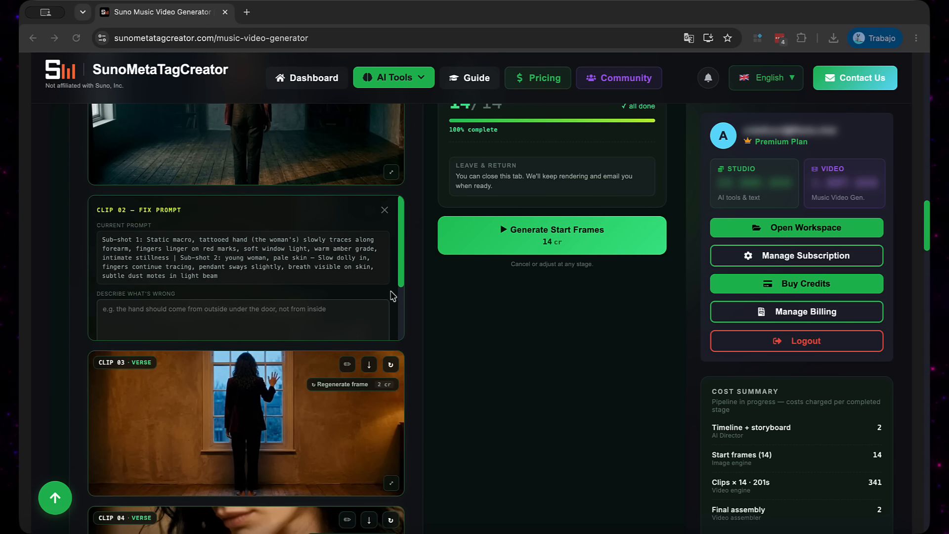
Try the One line lyrics overlay with the title card set to Start, and turn the lyrics overlay back off
{"action": "scroll", "coordinate": [325, 356], "scroll_direction": "down", "scroll_amount": 15}
{"action": "scroll", "coordinate": [326, 356], "scroll_direction": "down", "scroll_amount": 10}
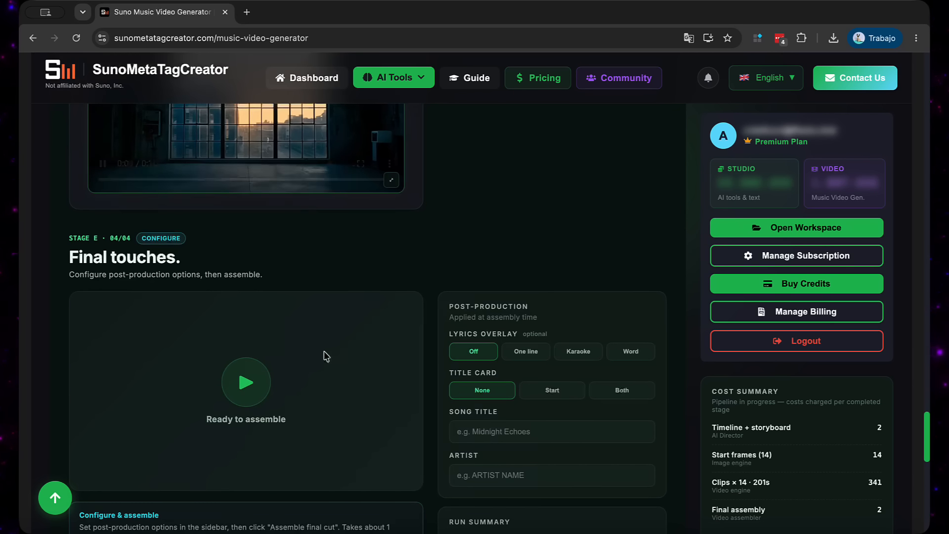
{"action": "left_click", "coordinate": [525, 247]}
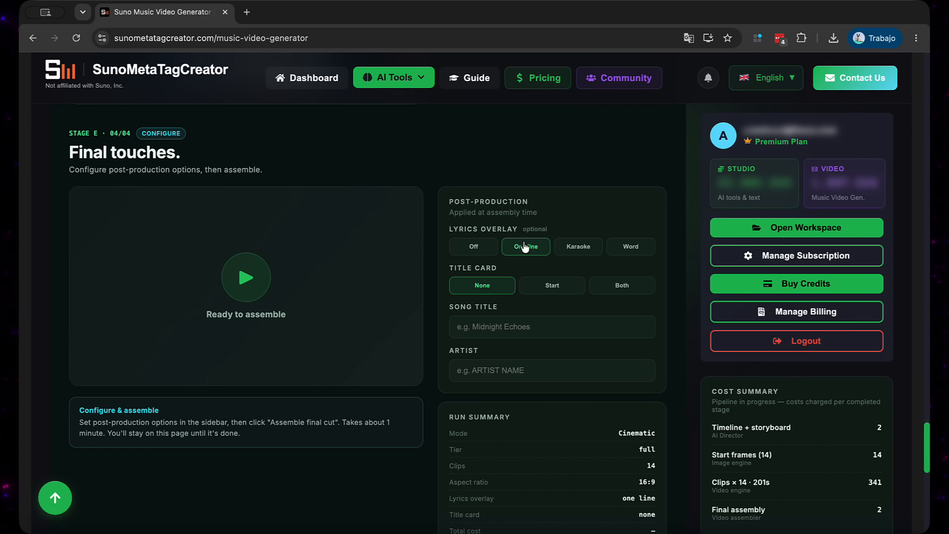
{"action": "left_click", "coordinate": [553, 296]}
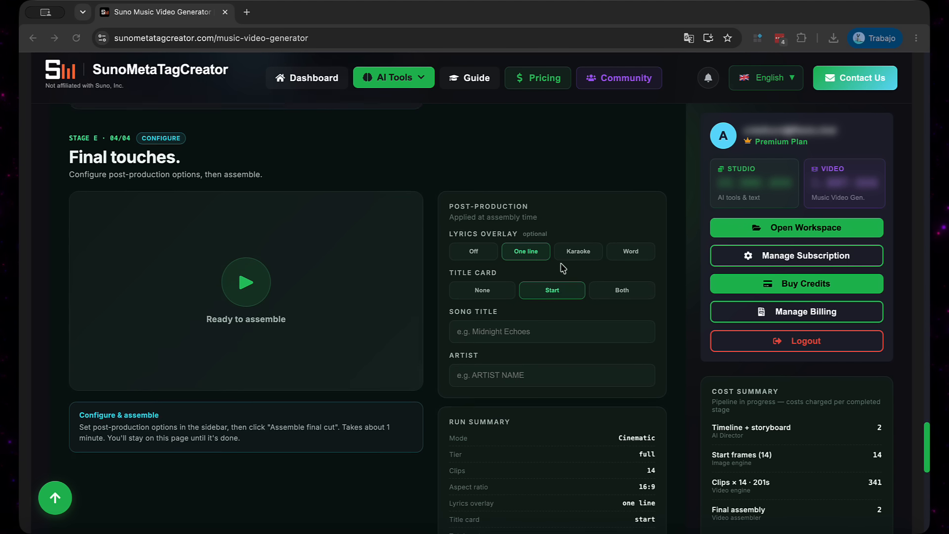
{"action": "left_click", "coordinate": [471, 280]}
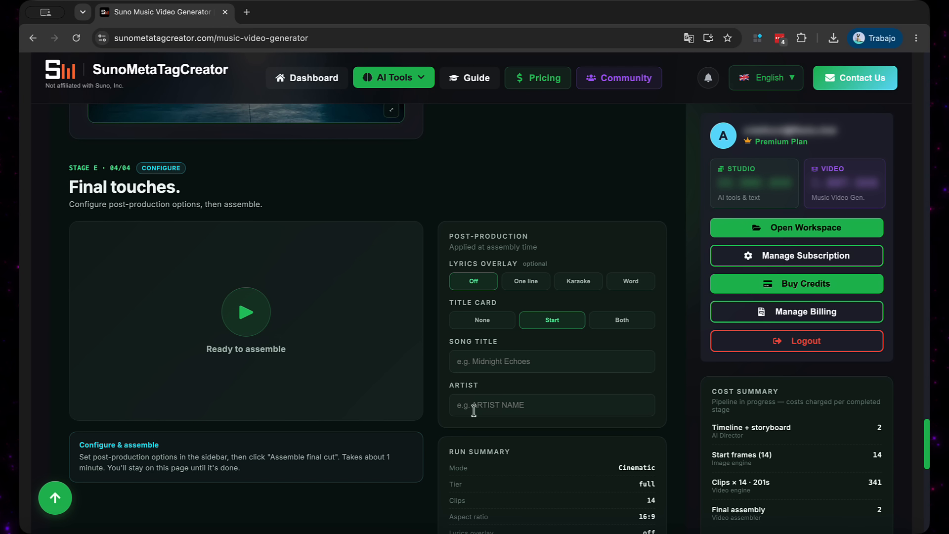
Fill in the title card's text with "Title" as the song title and "Artist" as the artist
{"action": "scroll", "coordinate": [475, 409], "scroll_direction": "down", "scroll_amount": 7}
{"action": "scroll", "coordinate": [494, 262], "scroll_direction": "up", "scroll_amount": 10}
{"action": "scroll", "coordinate": [489, 279], "scroll_direction": "down", "scroll_amount": 4}
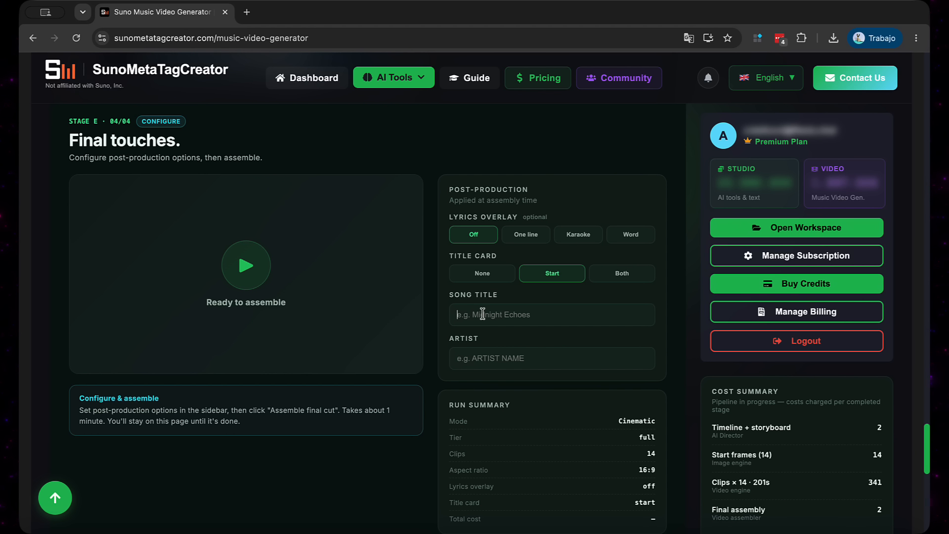
{"action": "type", "text": "Titn"}
{"action": "key", "text": "BackSpace"}
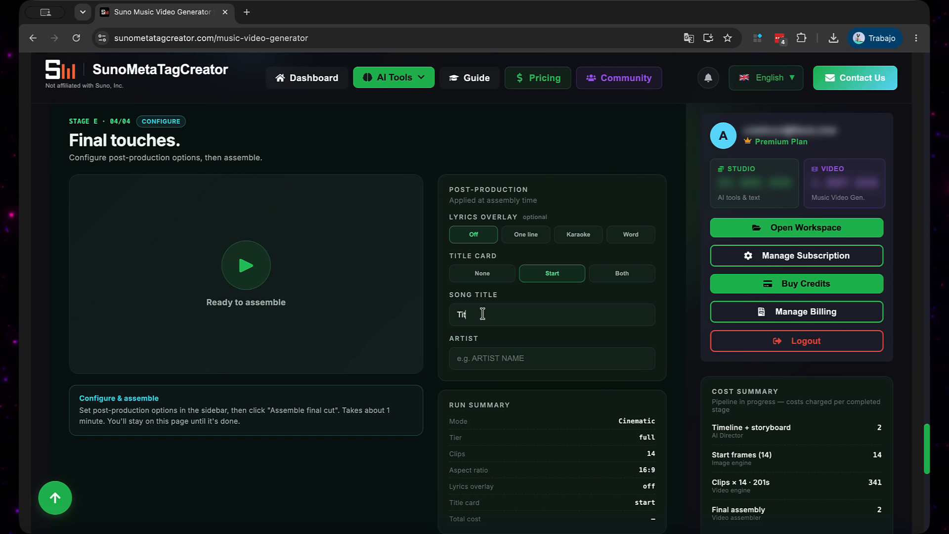
{"action": "type", "text": "le"}
{"action": "left_click", "coordinate": [476, 361]}
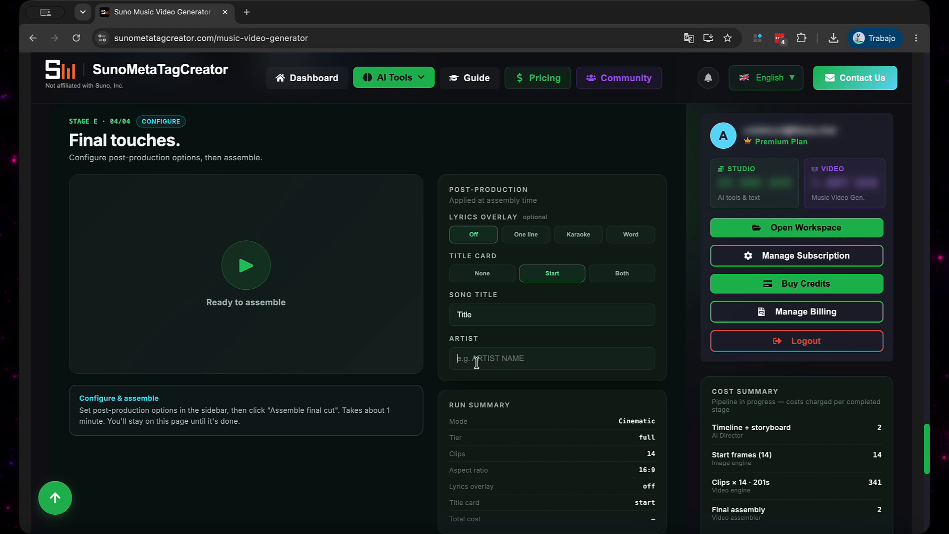
{"action": "type", "text": "Artist"}
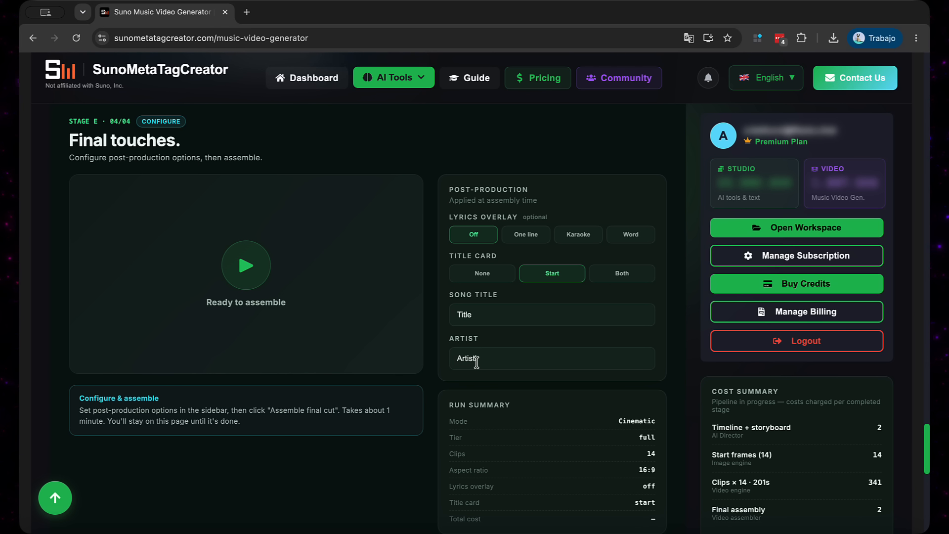
Set the lyrics overlay to Karaoke and remove the title card, clearing its song title and artist
{"action": "left_click", "coordinate": [574, 239]}
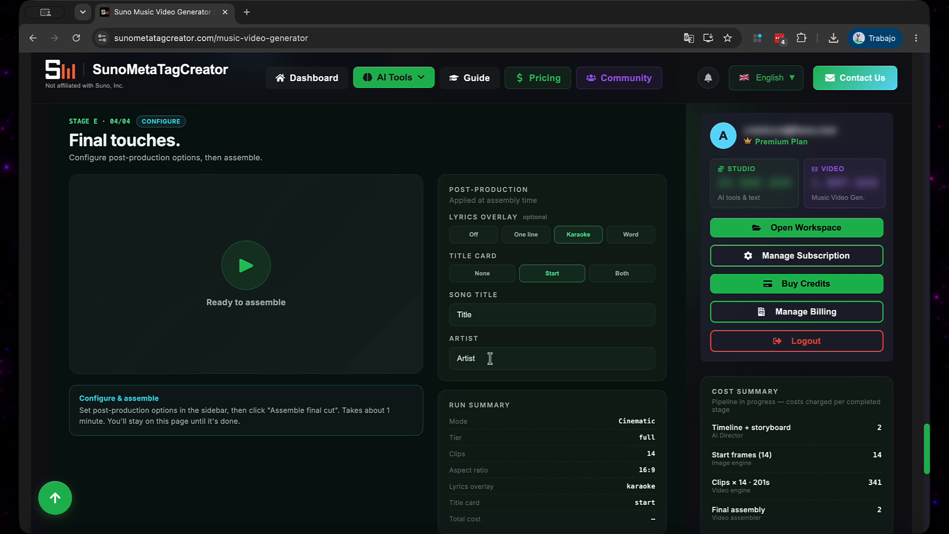
{"action": "left_click_drag", "start_coordinate": [490, 357], "coordinate": [414, 361]}
{"action": "key", "text": "BackSpace"}
{"action": "double_click", "coordinate": [465, 314]}
{"action": "key", "text": "BackSpace"}
{"action": "left_click", "coordinate": [461, 274]}
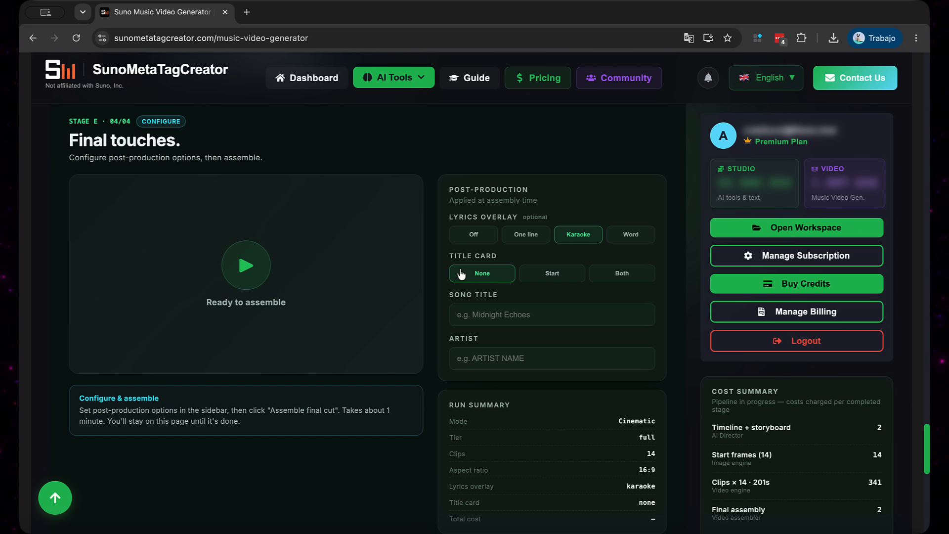
Assemble the final cut with the chosen post-production options
{"action": "scroll", "coordinate": [469, 292], "scroll_direction": "down", "scroll_amount": 4}
{"action": "left_click", "coordinate": [507, 359]}
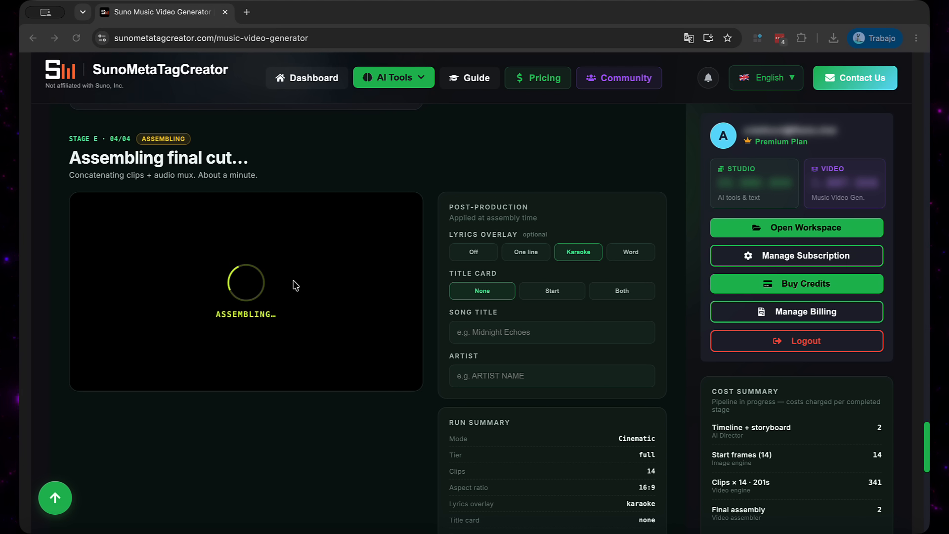
{"action": "scroll", "coordinate": [296, 291], "scroll_direction": "up", "scroll_amount": 20}
{"action": "scroll", "coordinate": [295, 296], "scroll_direction": "down", "scroll_amount": 20}
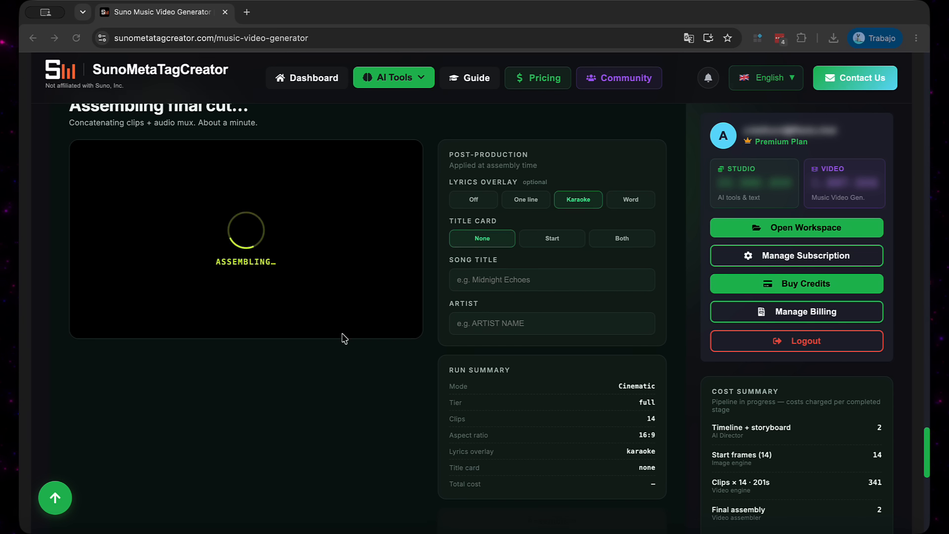
Download the assembled "Velvet Bruise" music video as an MP4
{"action": "scroll", "coordinate": [343, 334], "scroll_direction": "up", "scroll_amount": 2}
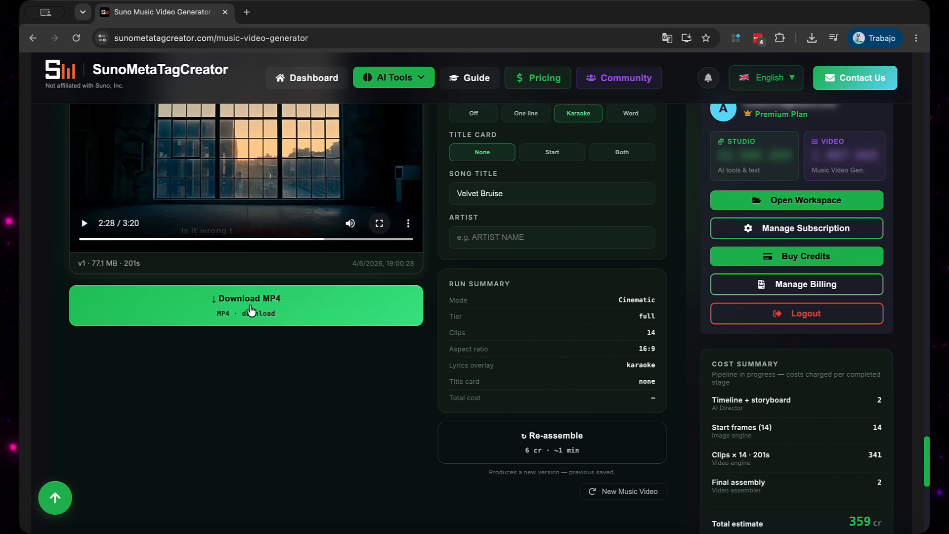
{"action": "left_click", "coordinate": [250, 310]}
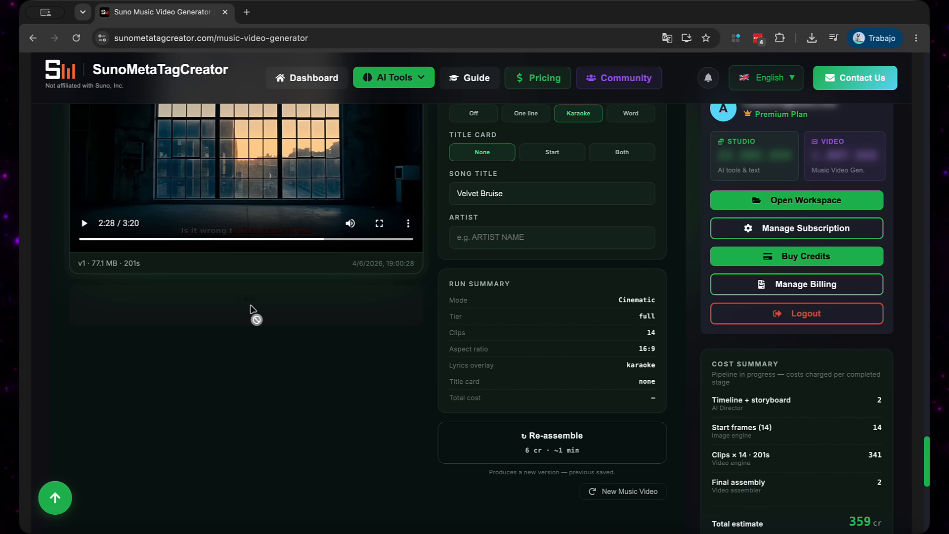
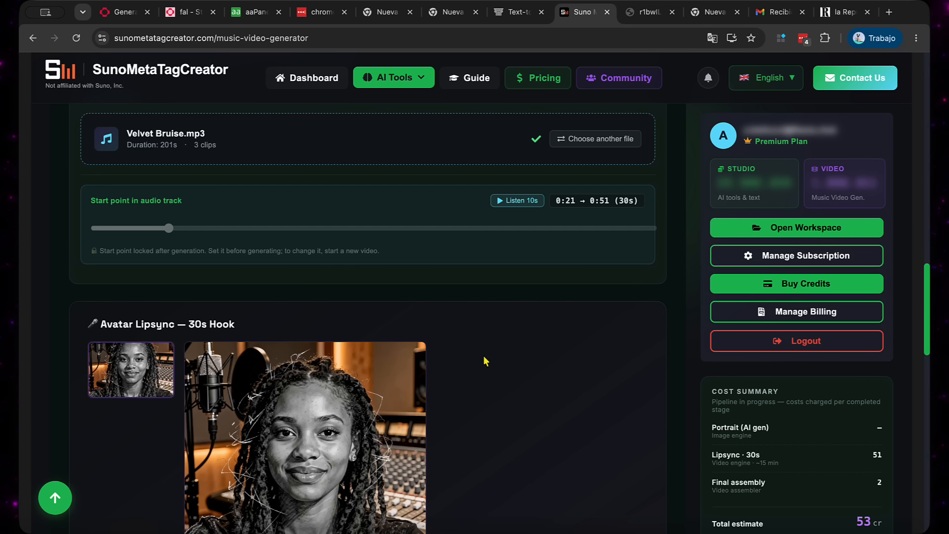
View the generated 30-second Avatar Lipsync hook clip in full screen
{"action": "scroll", "coordinate": [410, 218], "scroll_direction": "down", "scroll_amount": 4}
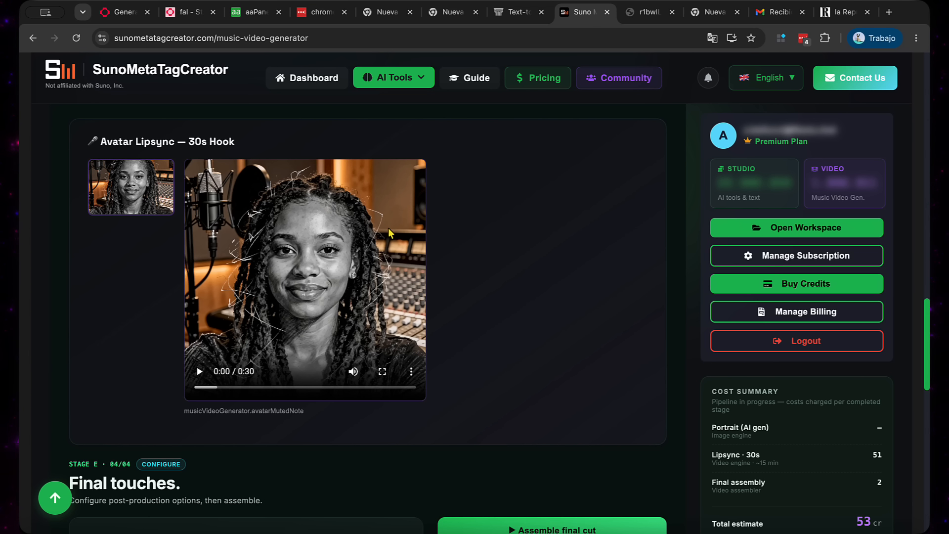
{"action": "left_click", "coordinate": [383, 371]}
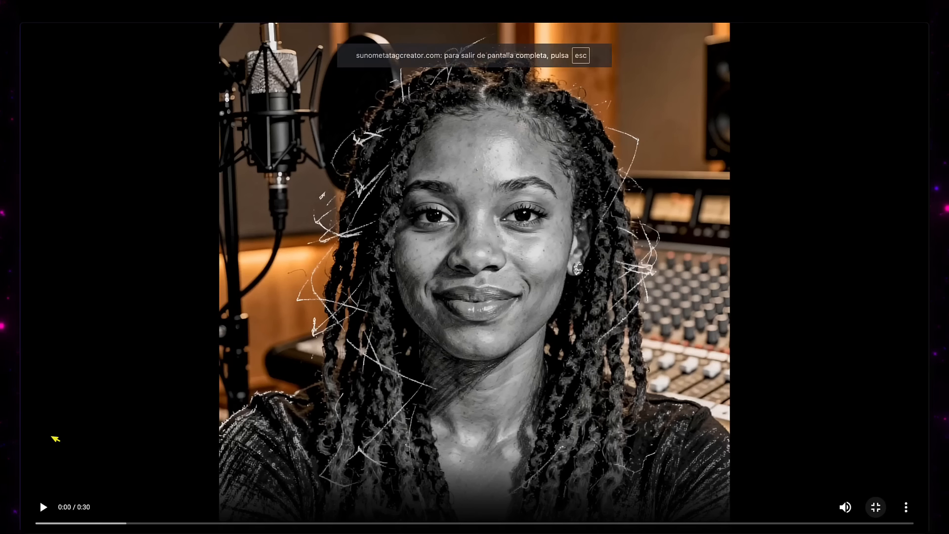
{"action": "left_click", "coordinate": [41, 486]}
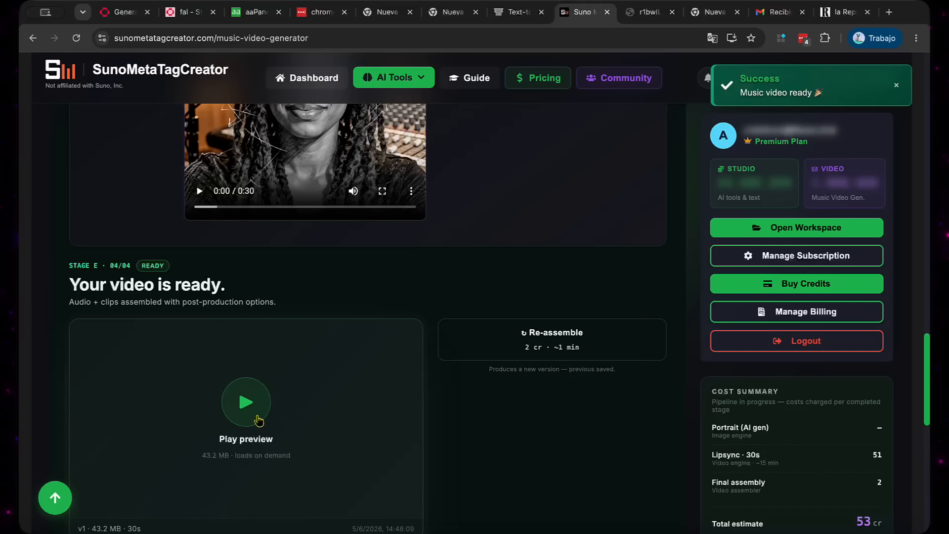
Preview the assembled Avatar Lipsync music video in full screen and save it to the desktop as music-video-v1.mp4
{"action": "left_click", "coordinate": [256, 417]}
{"action": "scroll", "coordinate": [345, 332], "scroll_direction": "down", "scroll_amount": 4}
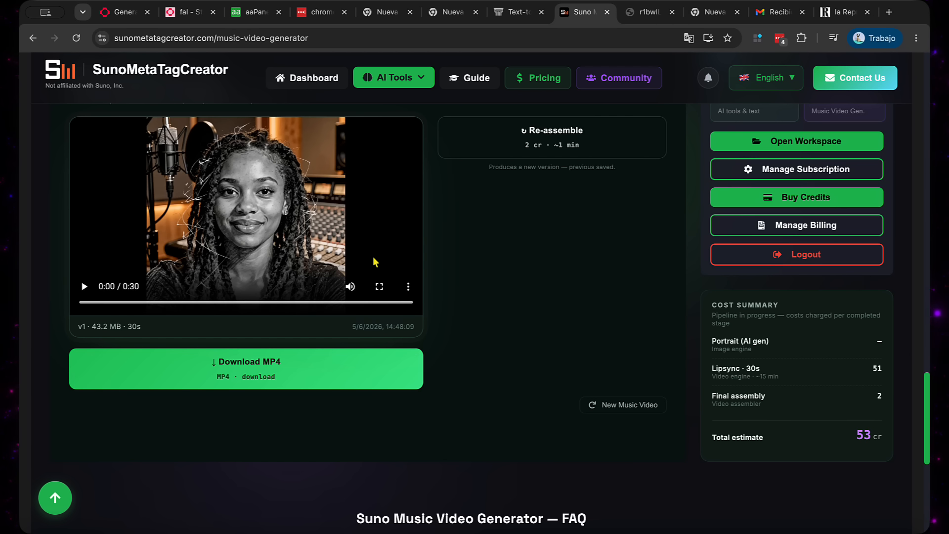
{"action": "left_click", "coordinate": [379, 286]}
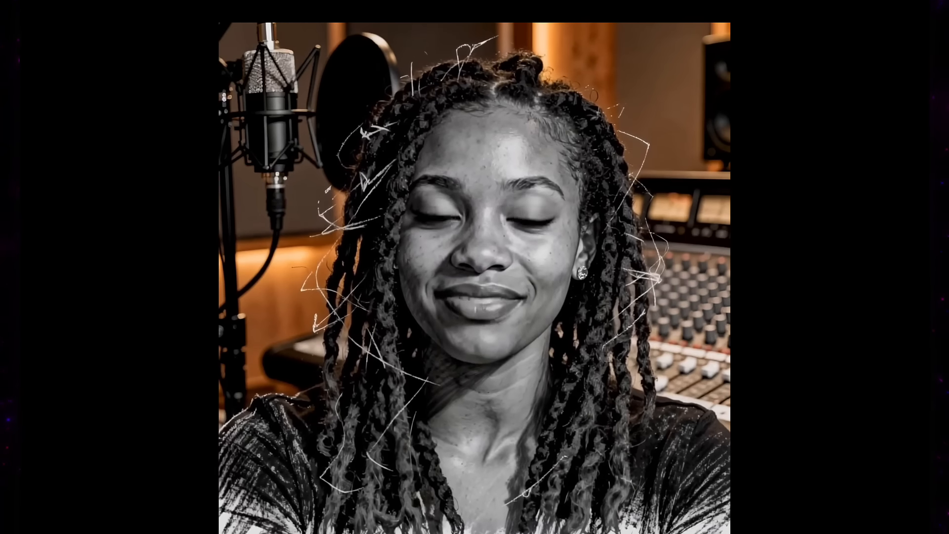
{"action": "key", "text": "Escape"}
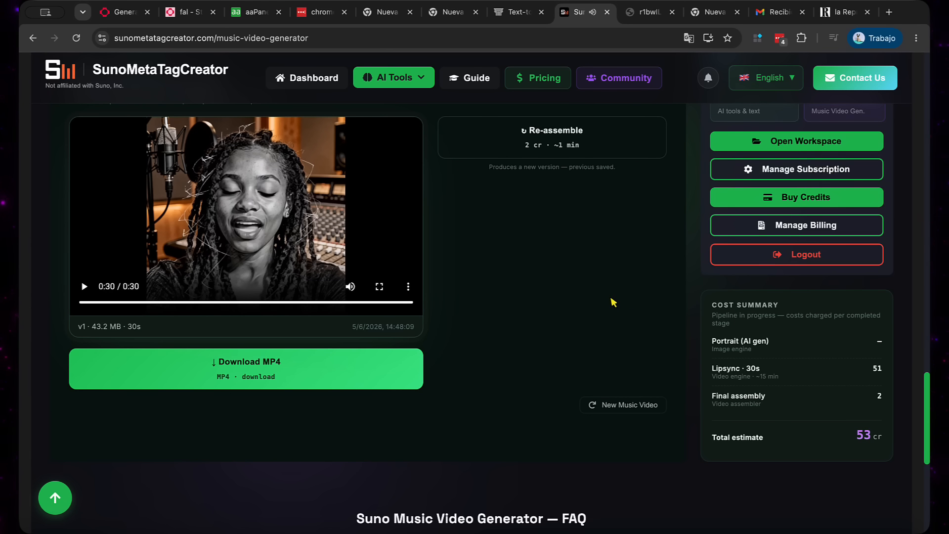
{"action": "left_click", "coordinate": [359, 372]}
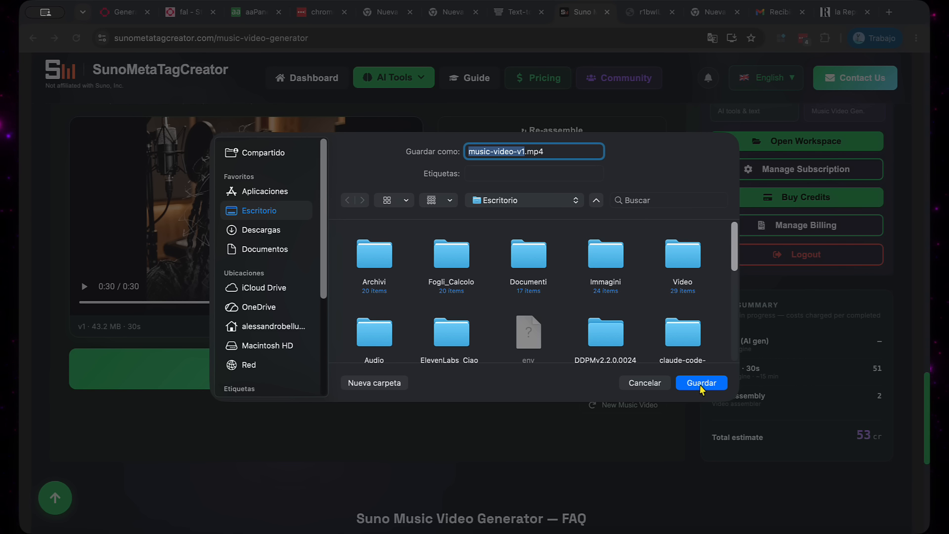
{"action": "left_click", "coordinate": [700, 387]}
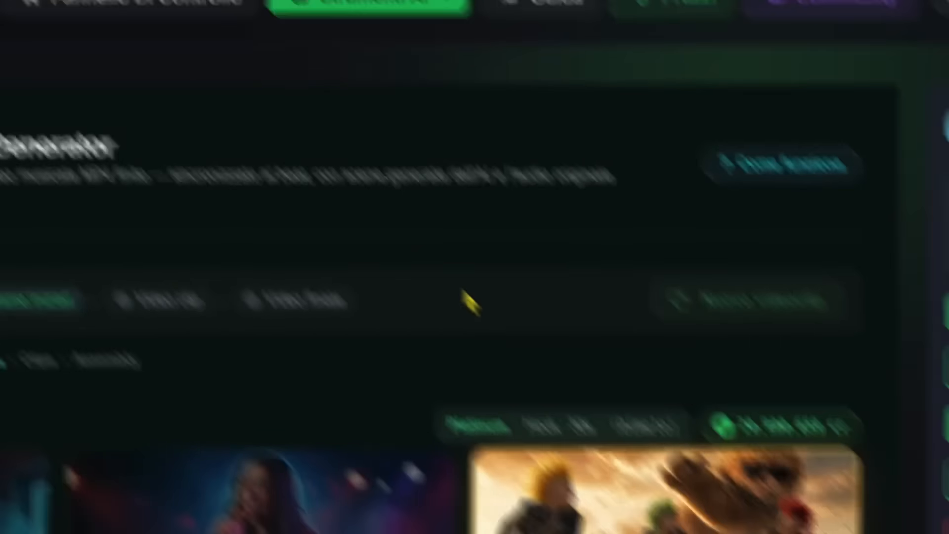
Examine the Platinum storyboard sheets for clips 1 and 2 at full size
{"action": "scroll", "coordinate": [472, 284], "scroll_direction": "down", "scroll_amount": 6}
{"action": "scroll", "coordinate": [470, 280], "scroll_direction": "up", "scroll_amount": 6}
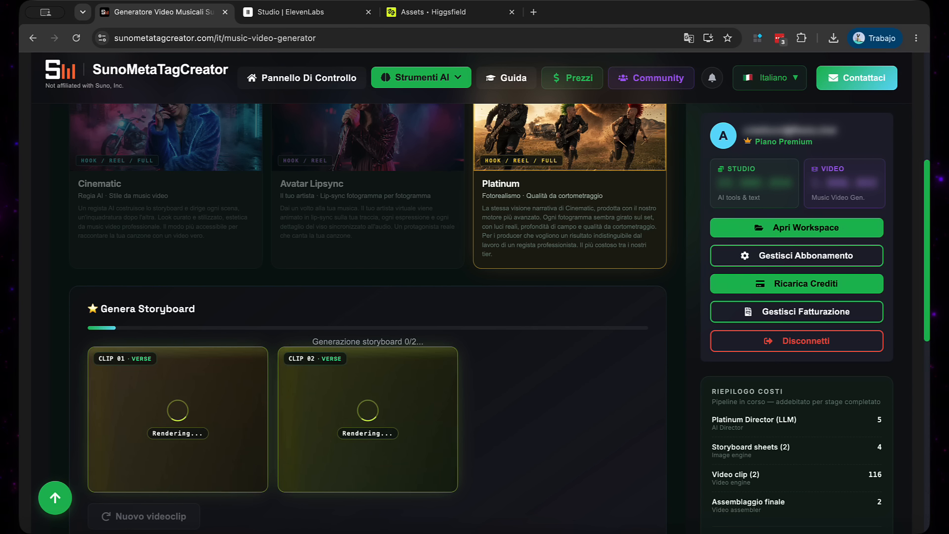
{"action": "scroll", "coordinate": [561, 213], "scroll_direction": "up", "scroll_amount": 5}
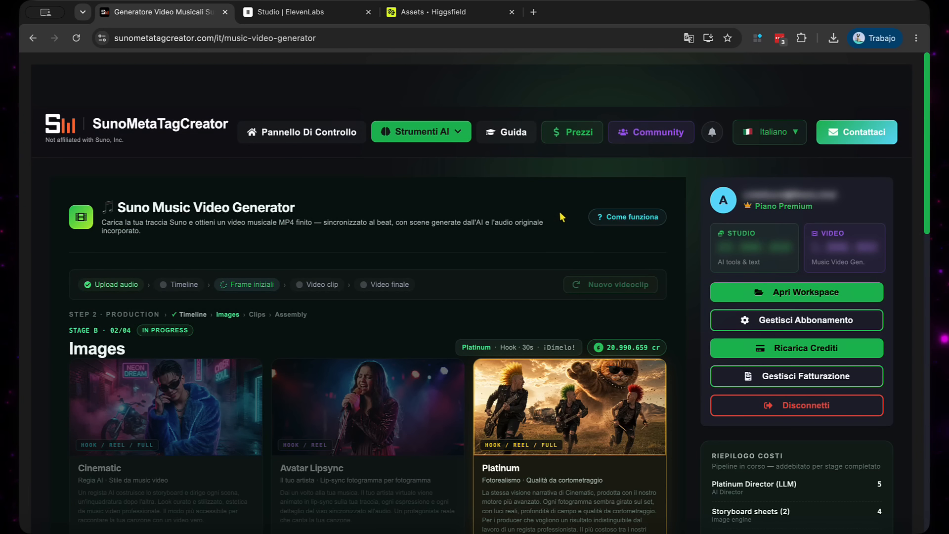
{"action": "scroll", "coordinate": [561, 214], "scroll_direction": "down", "scroll_amount": 10}
{"action": "scroll", "coordinate": [561, 214], "scroll_direction": "up", "scroll_amount": 5}
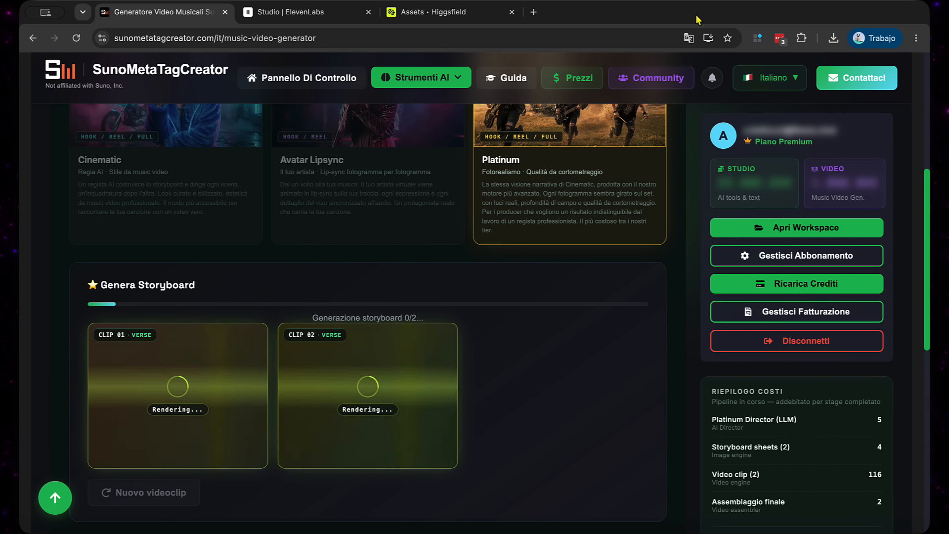
{"action": "scroll", "coordinate": [205, 364], "scroll_direction": "up", "scroll_amount": 1}
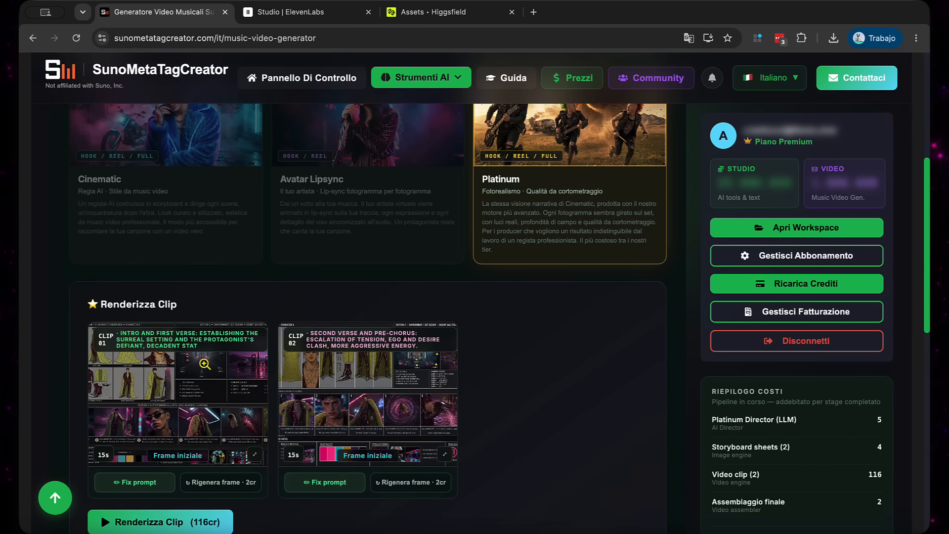
{"action": "left_click", "coordinate": [204, 364]}
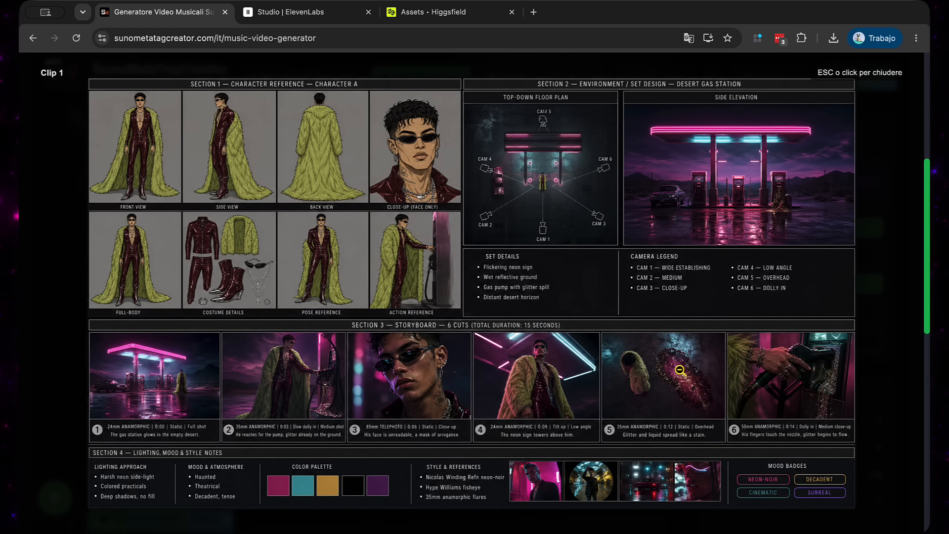
{"action": "scroll", "coordinate": [682, 353], "scroll_direction": "down", "scroll_amount": 3}
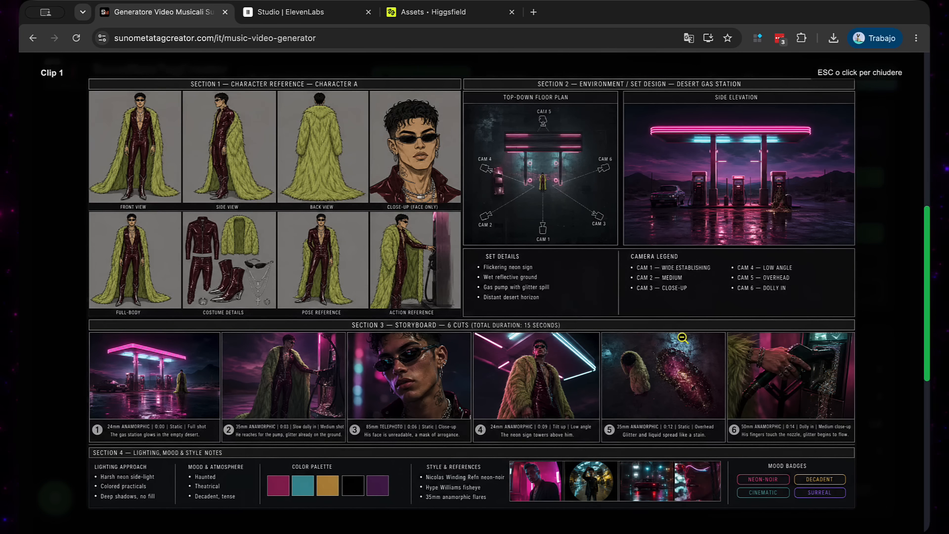
{"action": "left_click", "coordinate": [873, 74]}
{"action": "left_click", "coordinate": [343, 331]}
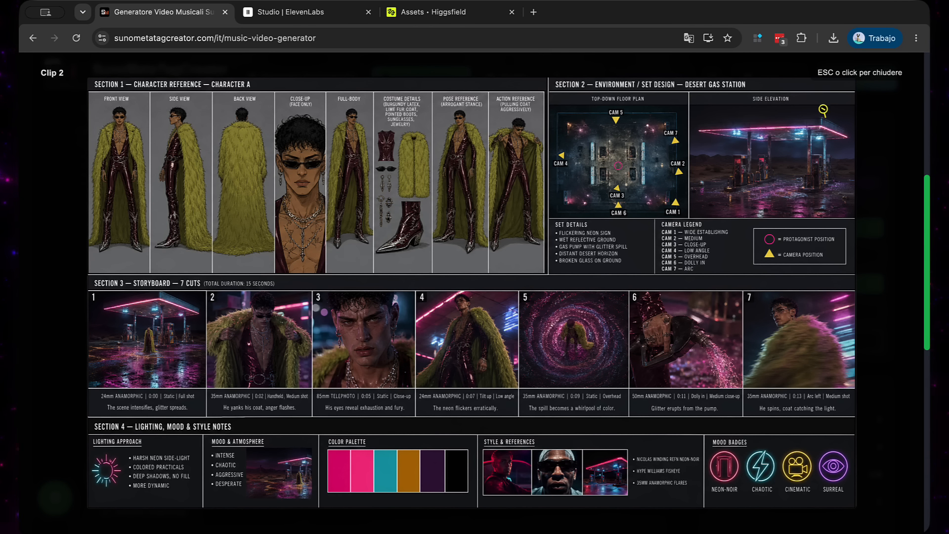
{"action": "left_click", "coordinate": [855, 78]}
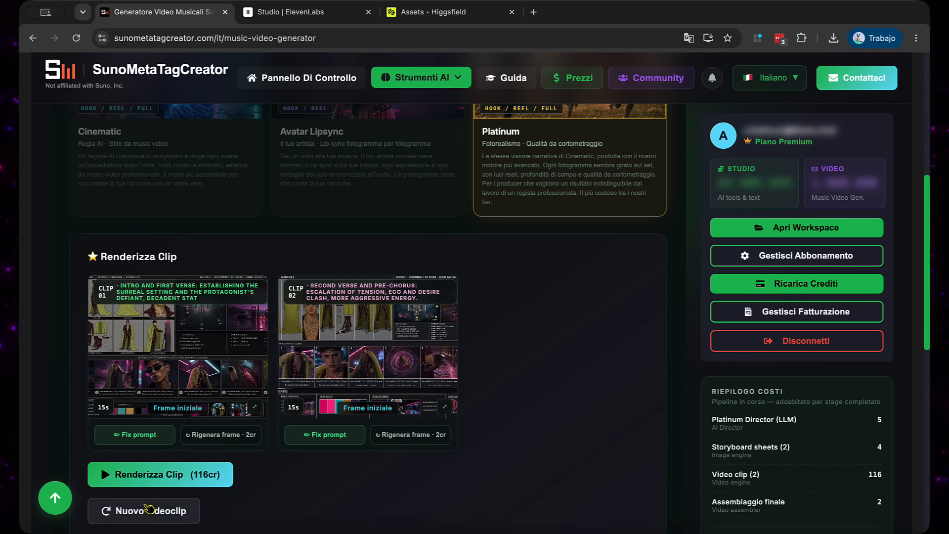
Render the two Platinum clips and view each rendered clip enlarged
{"action": "left_click", "coordinate": [157, 473]}
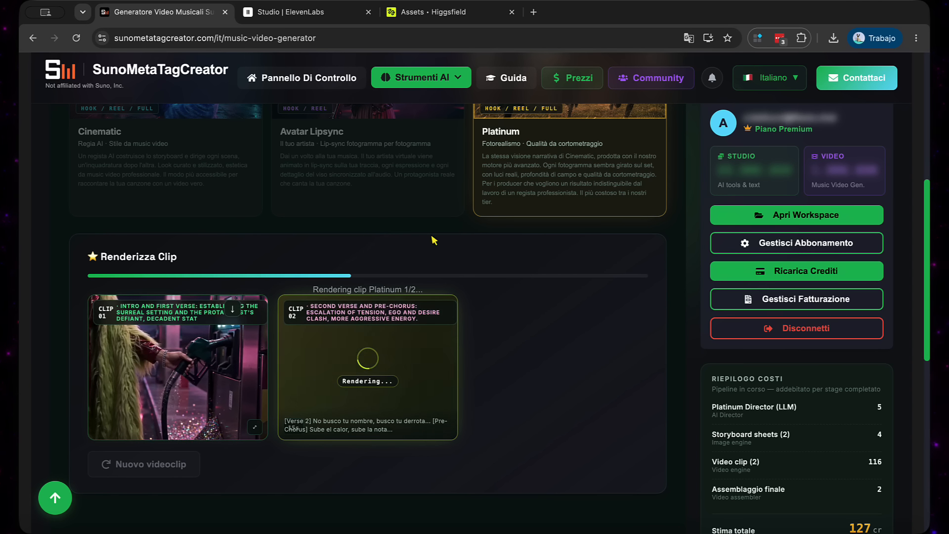
{"action": "scroll", "coordinate": [429, 242], "scroll_direction": "down", "scroll_amount": 1}
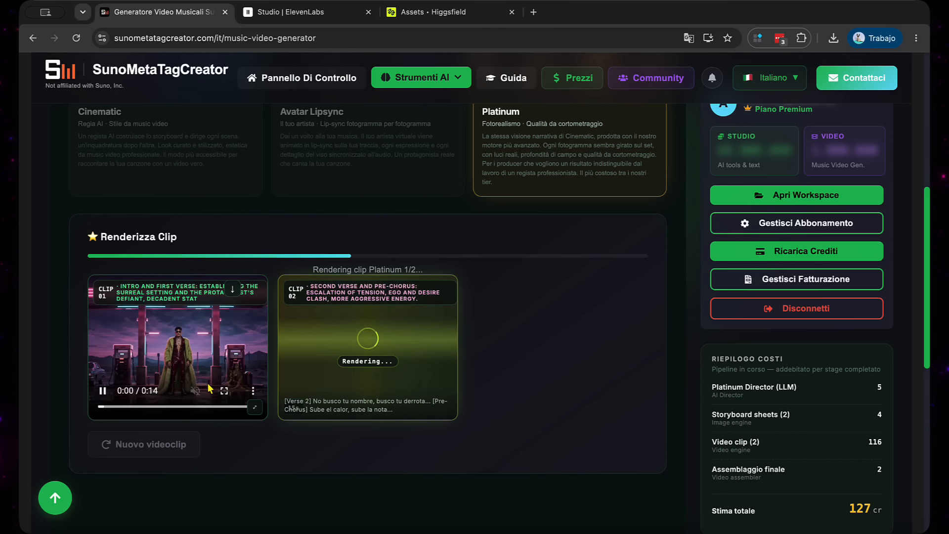
{"action": "left_click", "coordinate": [252, 406]}
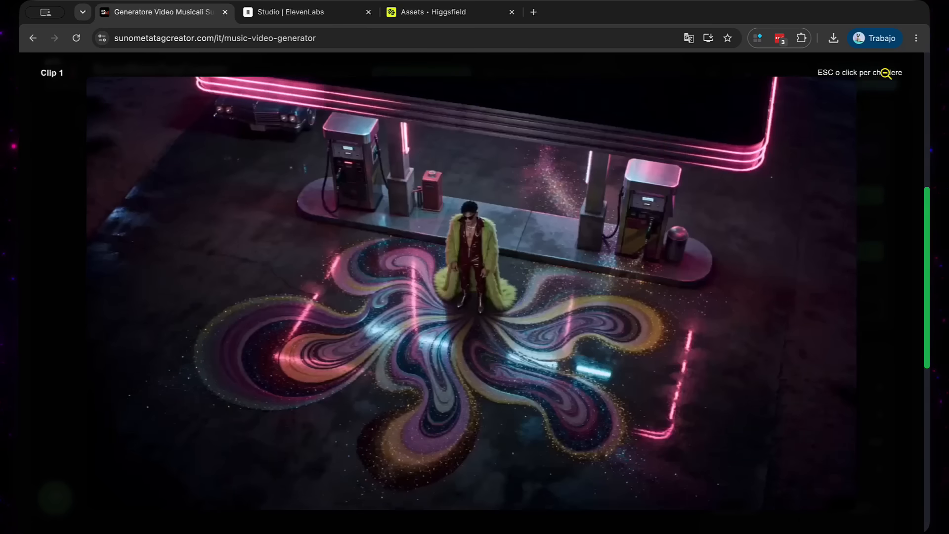
{"action": "left_click", "coordinate": [885, 73]}
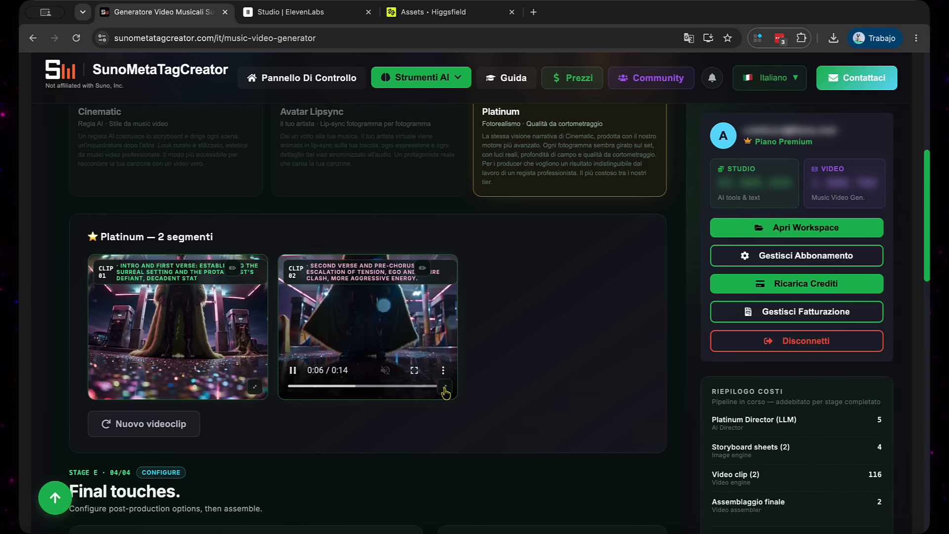
{"action": "left_click", "coordinate": [444, 388]}
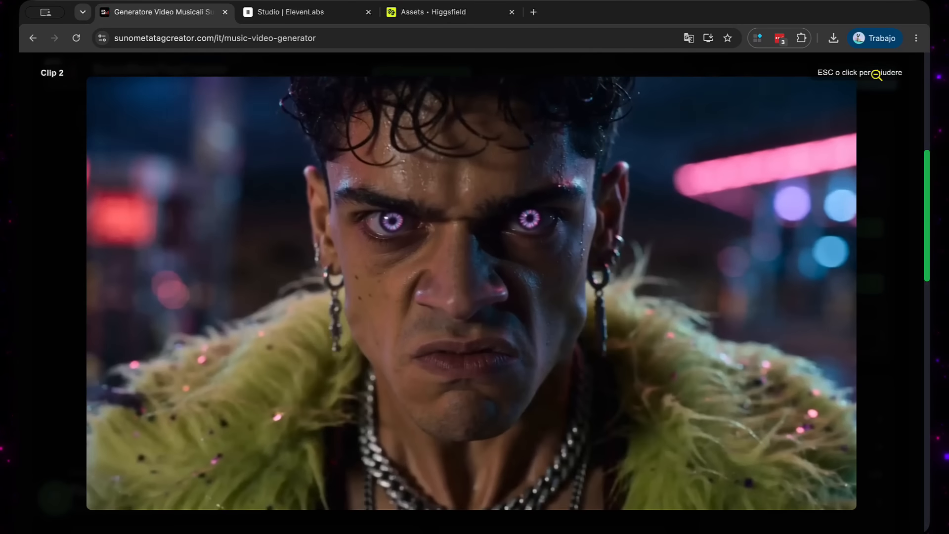
{"action": "left_click", "coordinate": [876, 74]}
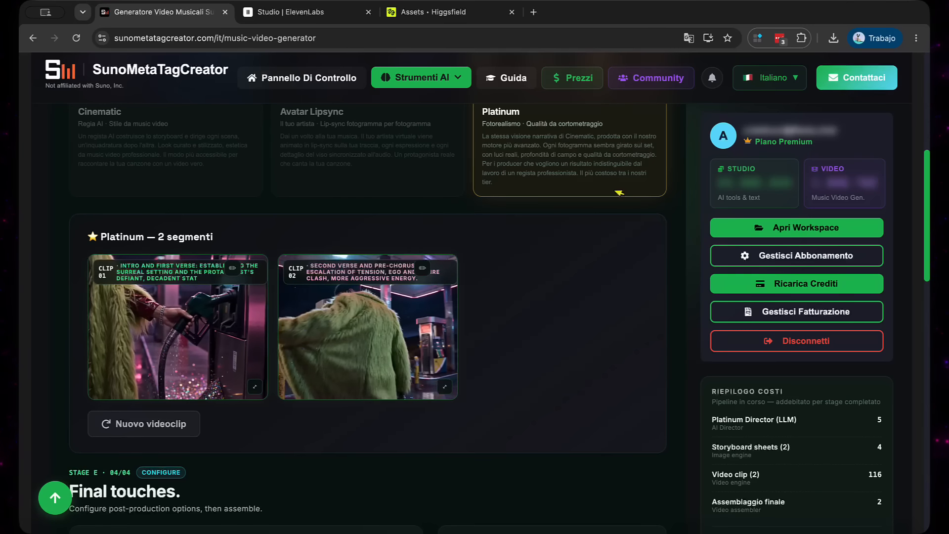
Assemble the "¡Dímelo!" final cut with a title card at the start and SunoMetaTagCreator as the artist
{"action": "scroll", "coordinate": [448, 330], "scroll_direction": "down", "scroll_amount": 7}
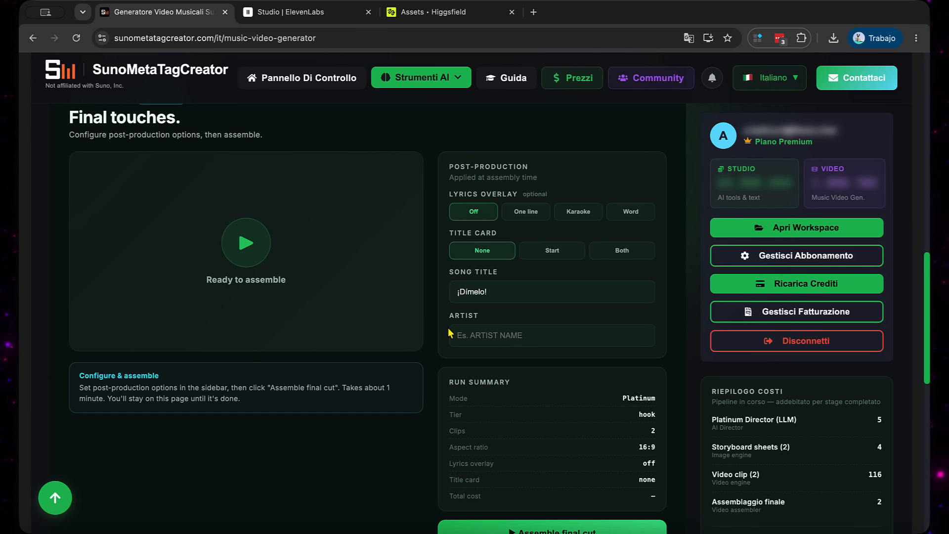
{"action": "scroll", "coordinate": [449, 330], "scroll_direction": "down", "scroll_amount": 1}
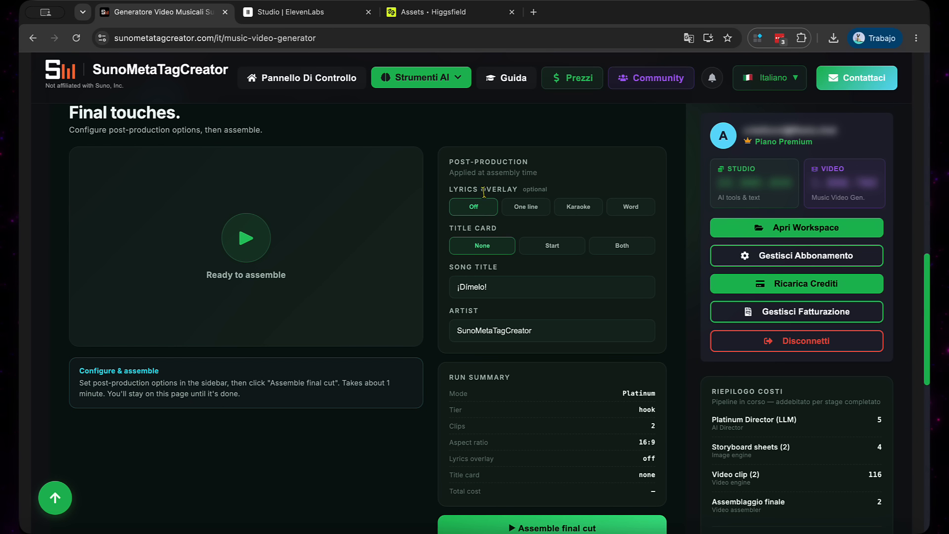
{"action": "scroll", "coordinate": [303, 322], "scroll_direction": "down", "scroll_amount": 2}
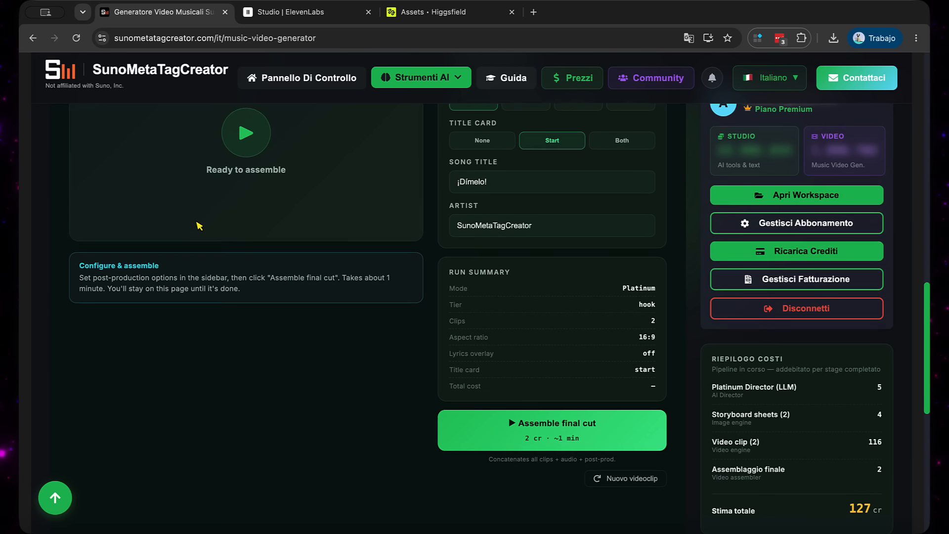
{"action": "scroll", "coordinate": [480, 406], "scroll_direction": "up", "scroll_amount": 1}
{"action": "left_click", "coordinate": [489, 446]}
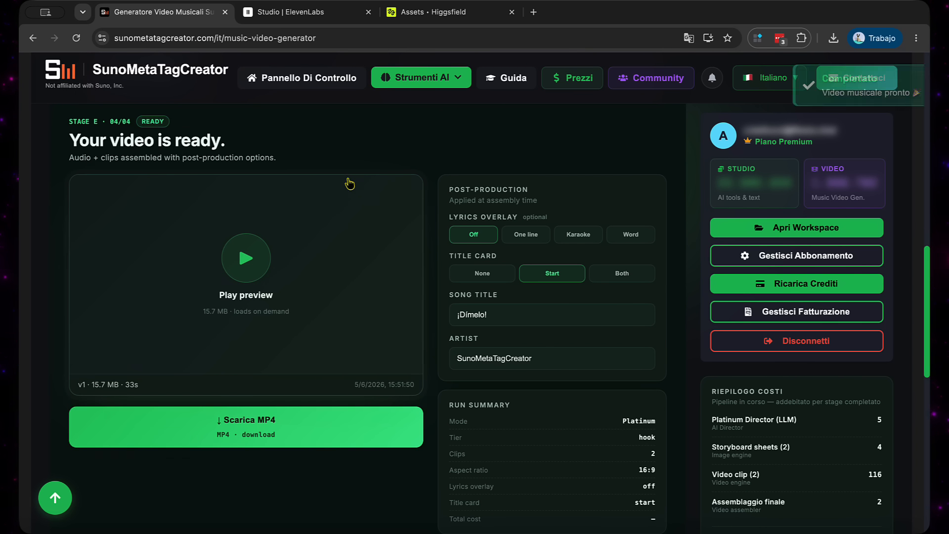
Watch the assembled "¡Dímelo!" Platinum music video in full screen, then exit full screen
{"action": "left_click", "coordinate": [247, 271]}
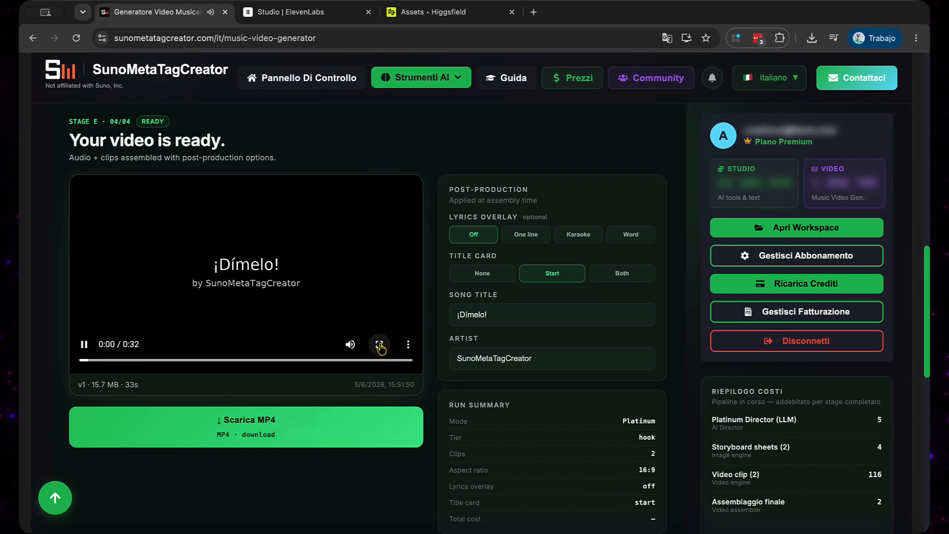
{"action": "left_click", "coordinate": [379, 344]}
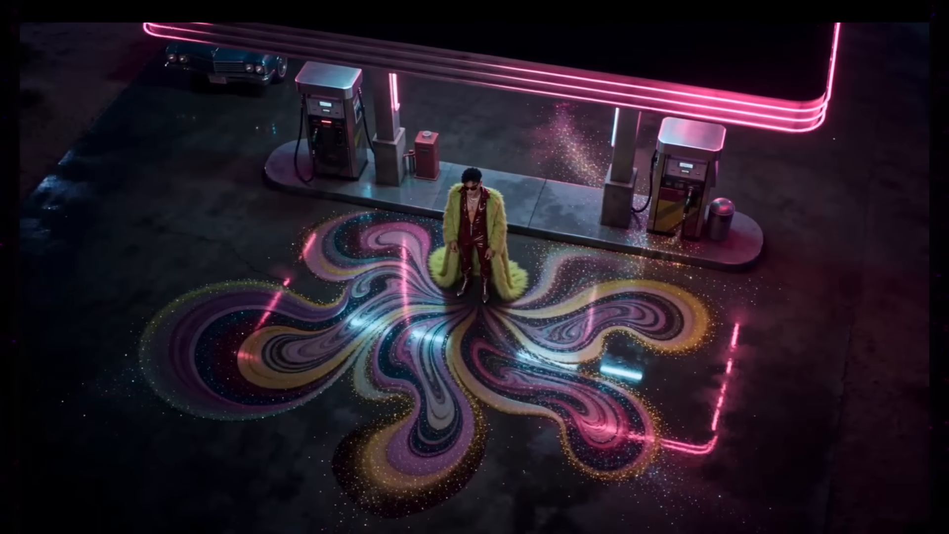
{"action": "mouse_move", "coordinate": [612, 121]}
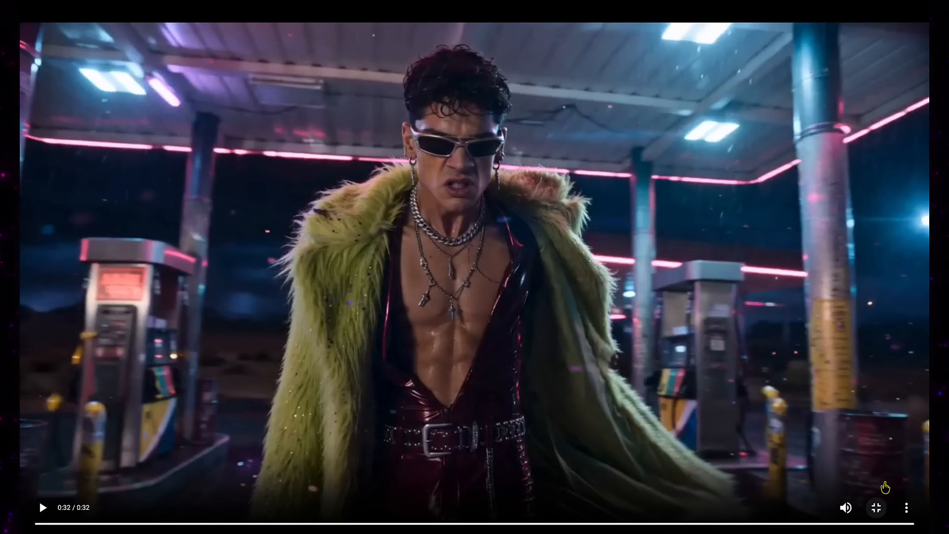
{"action": "left_click", "coordinate": [876, 494]}
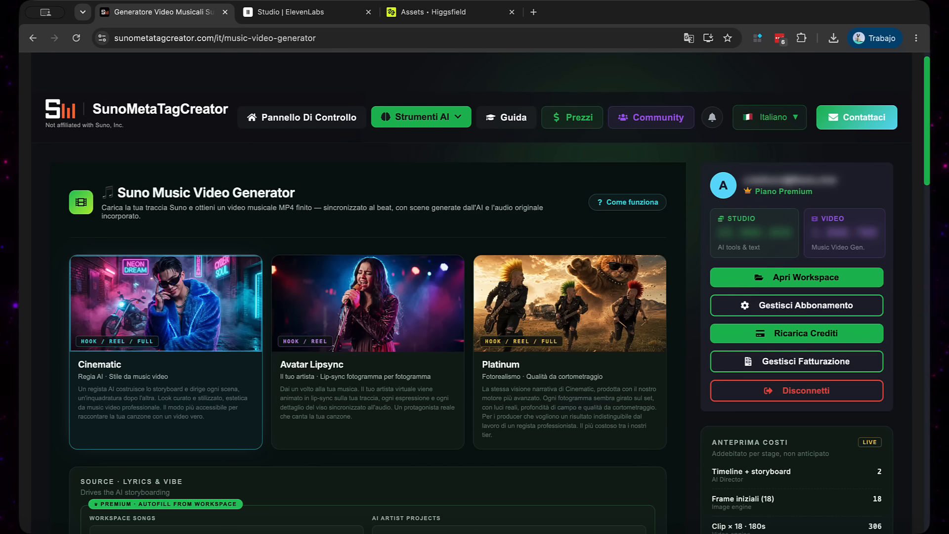
Review the pricing page's subscription plans, credit pack and Music Video Generator video credit packages
{"action": "left_click", "coordinate": [573, 120]}
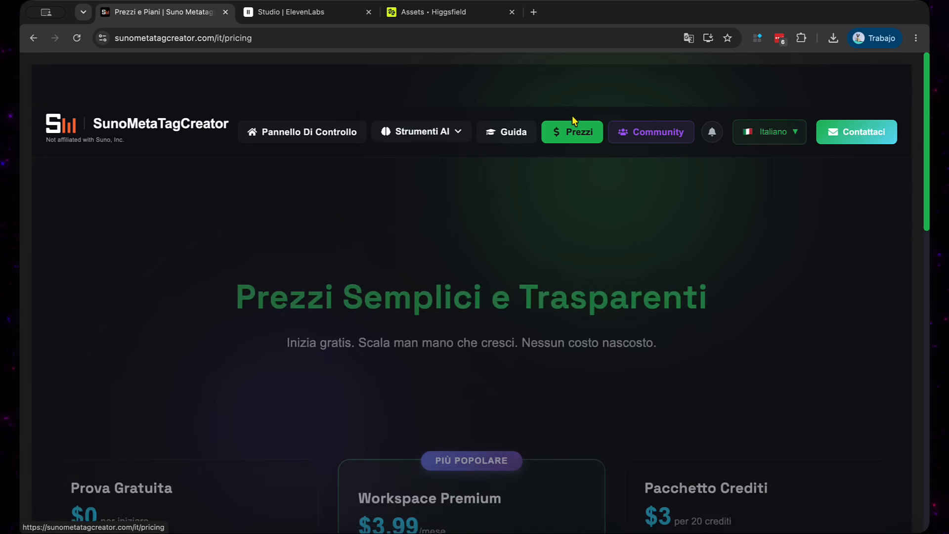
{"action": "scroll", "coordinate": [420, 314], "scroll_direction": "down", "scroll_amount": 5}
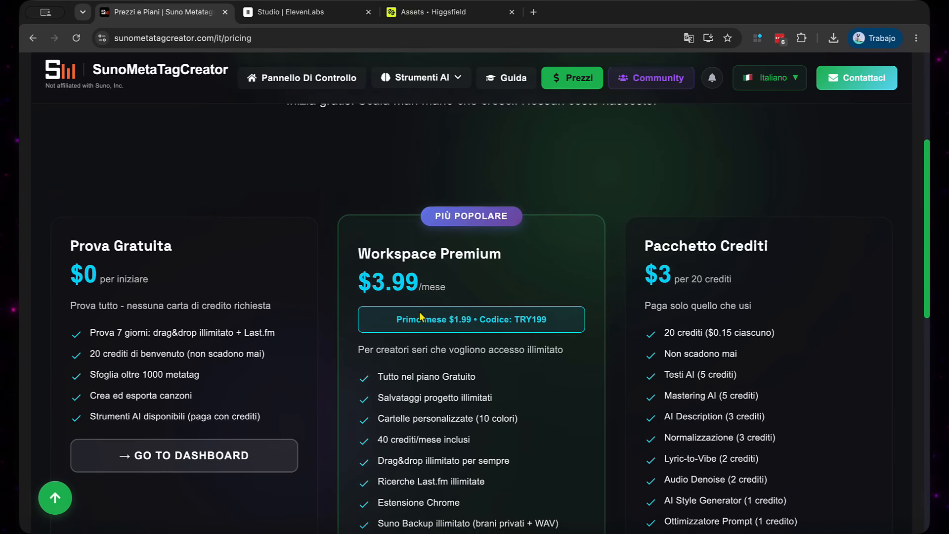
{"action": "scroll", "coordinate": [421, 315], "scroll_direction": "down", "scroll_amount": 10}
{"action": "scroll", "coordinate": [420, 315], "scroll_direction": "down", "scroll_amount": 3}
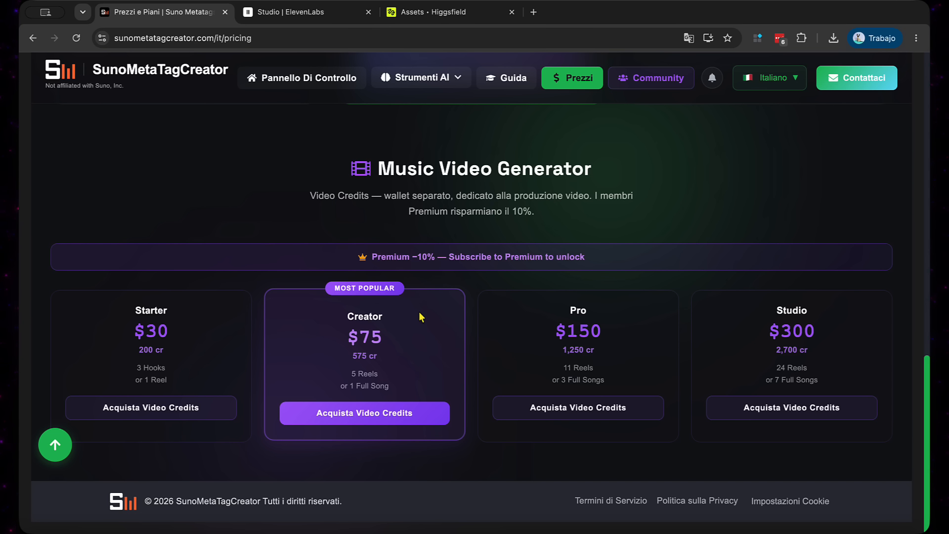
{"action": "scroll", "coordinate": [421, 317], "scroll_direction": "up", "scroll_amount": 10}
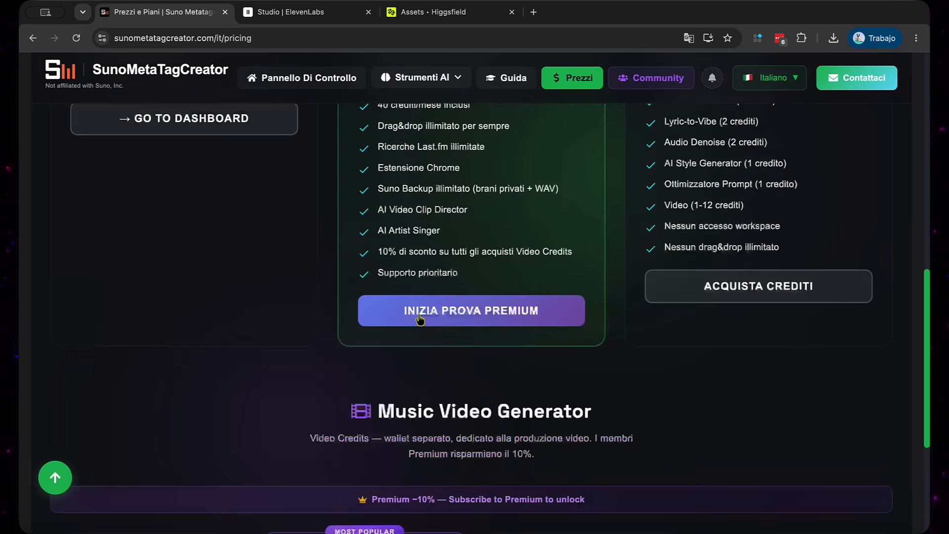
{"action": "scroll", "coordinate": [421, 318], "scroll_direction": "down", "scroll_amount": 3}
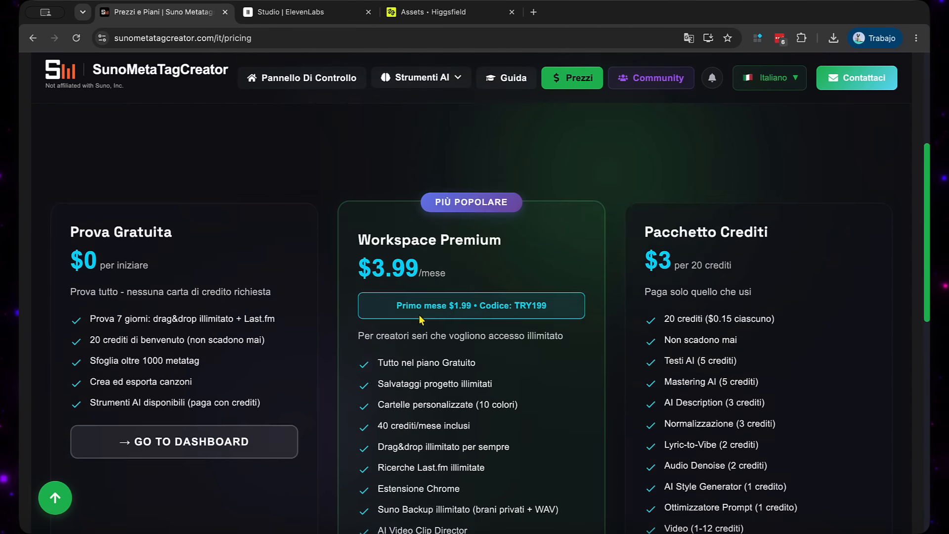
Return to the Music Video Generator from the pricing page and start a new video clip
{"action": "left_click", "coordinate": [419, 79]}
{"action": "left_click", "coordinate": [401, 112]}
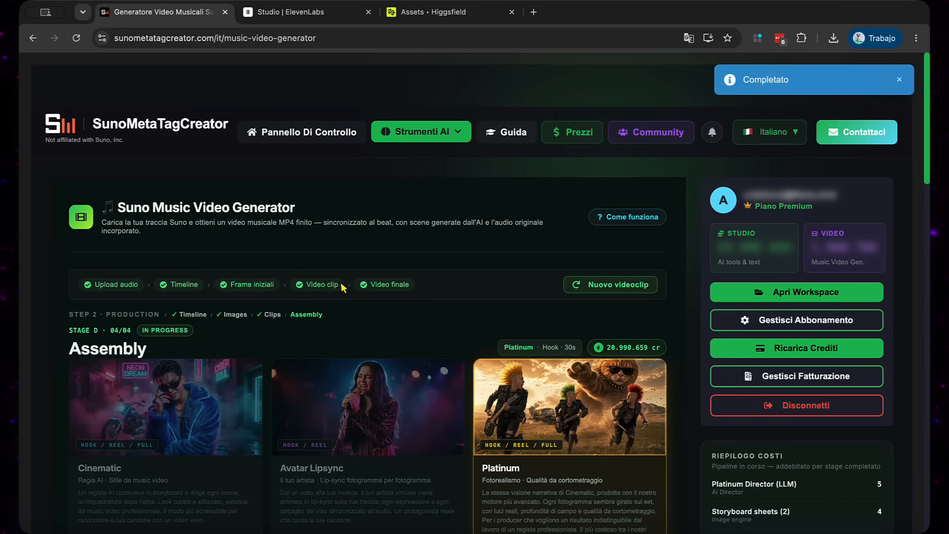
{"action": "scroll", "coordinate": [343, 288], "scroll_direction": "down", "scroll_amount": 1}
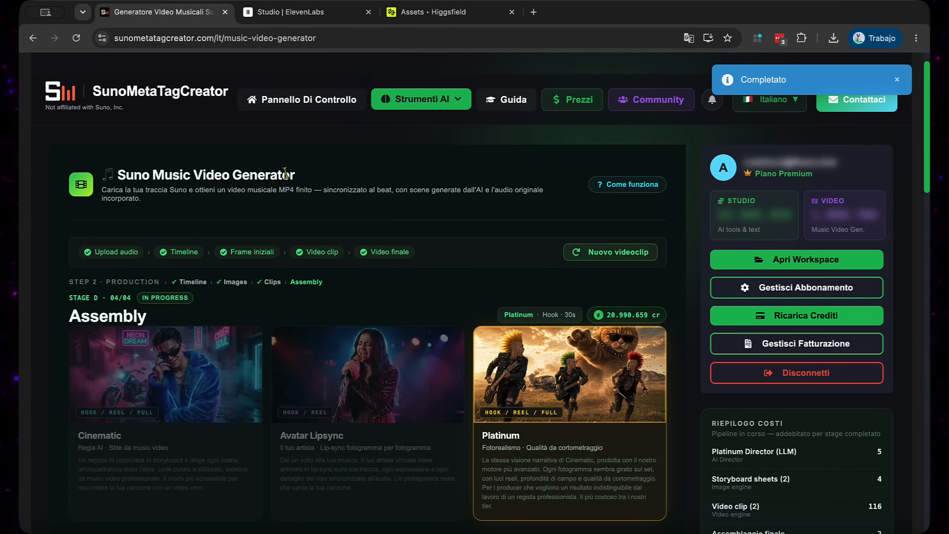
{"action": "left_click", "coordinate": [609, 254]}
Look over the video modes and the lyrics and vibe source section, and select the Cinematic mode for the new clip
{"action": "left_click", "coordinate": [222, 321]}
{"action": "scroll", "coordinate": [328, 290], "scroll_direction": "down", "scroll_amount": 7}
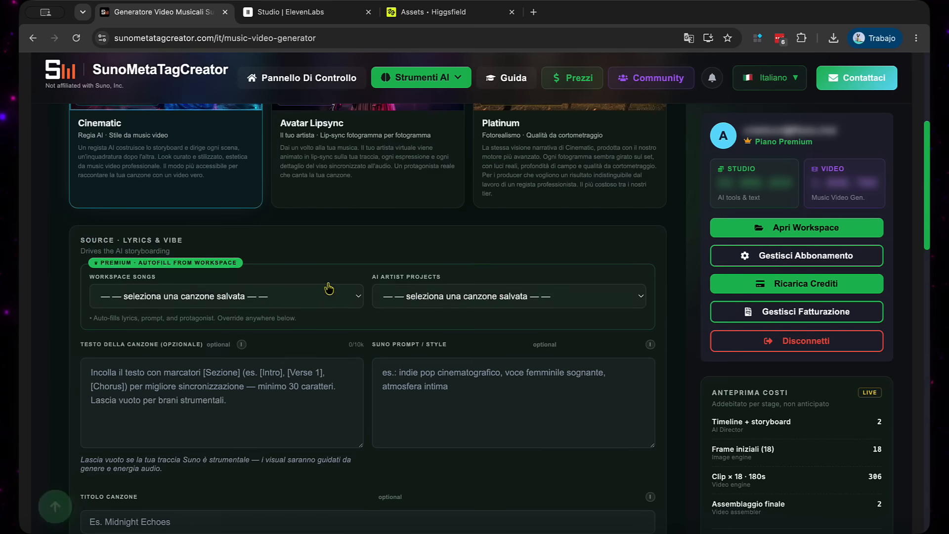
{"action": "scroll", "coordinate": [331, 287], "scroll_direction": "up", "scroll_amount": 5}
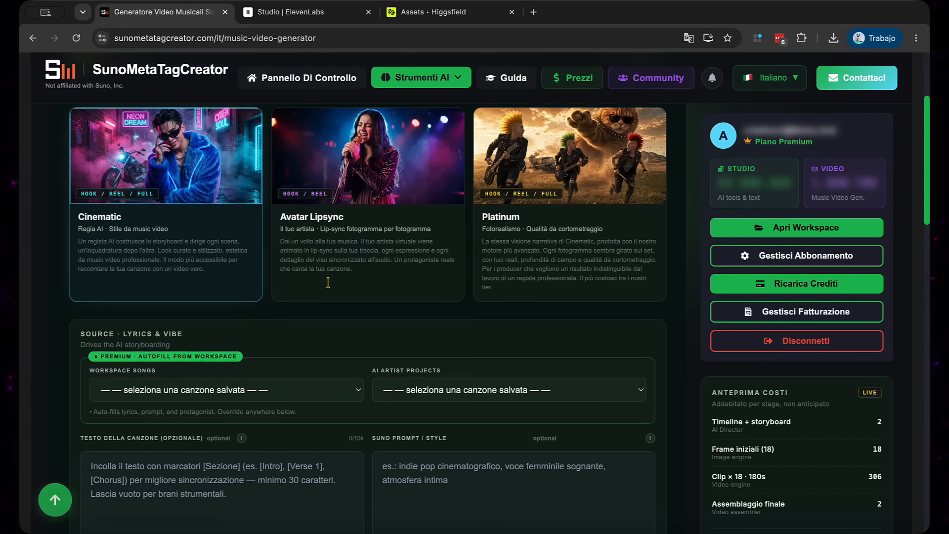
{"action": "scroll", "coordinate": [328, 288], "scroll_direction": "up", "scroll_amount": 2}
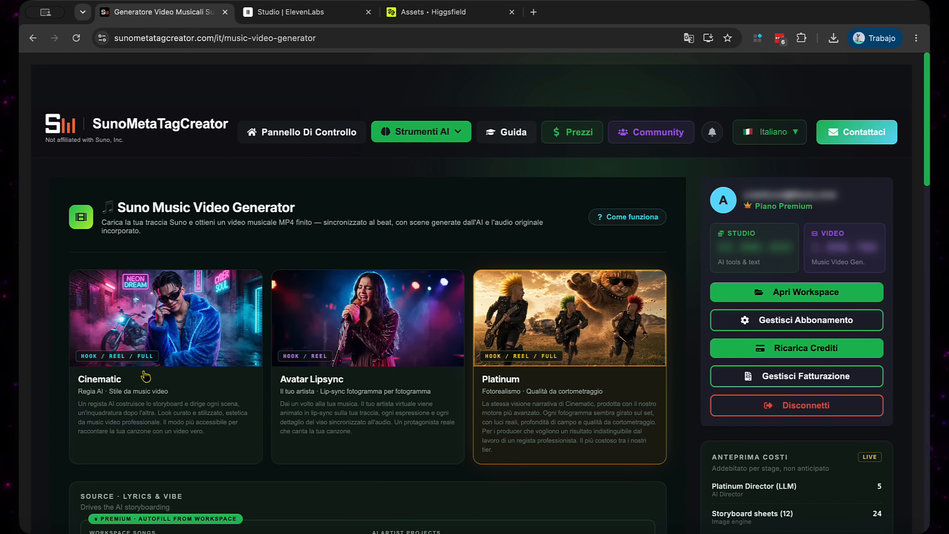
{"action": "left_click", "coordinate": [146, 376]}
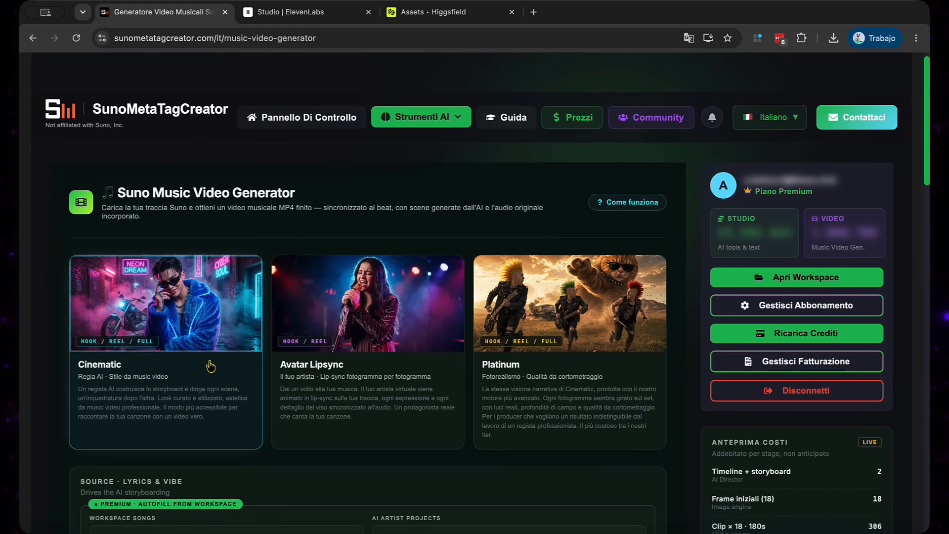